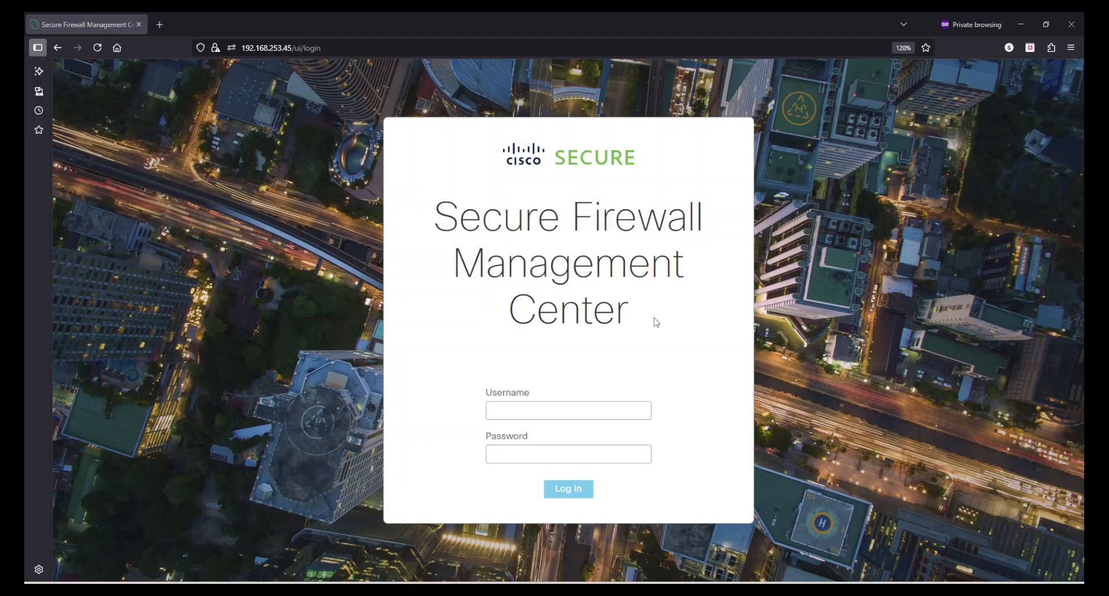
# Log in as the admin user with its password to reach the Summary Dashboard.
pyautogui.click(529, 408)
pyautogui.write('admin')
pyautogui.press('Tab')
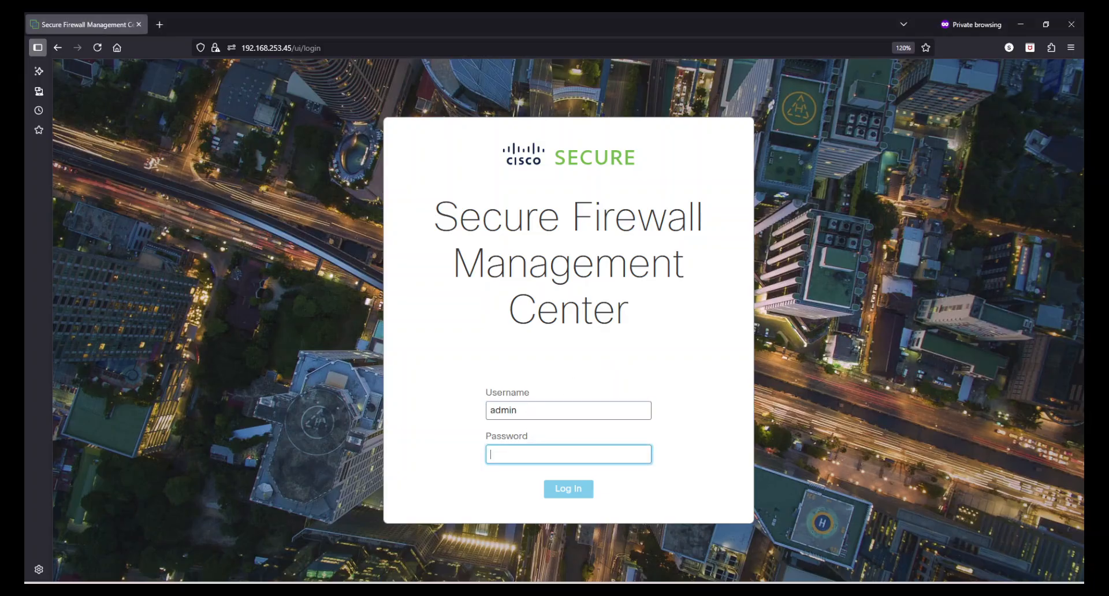
pyautogui.write('*********')
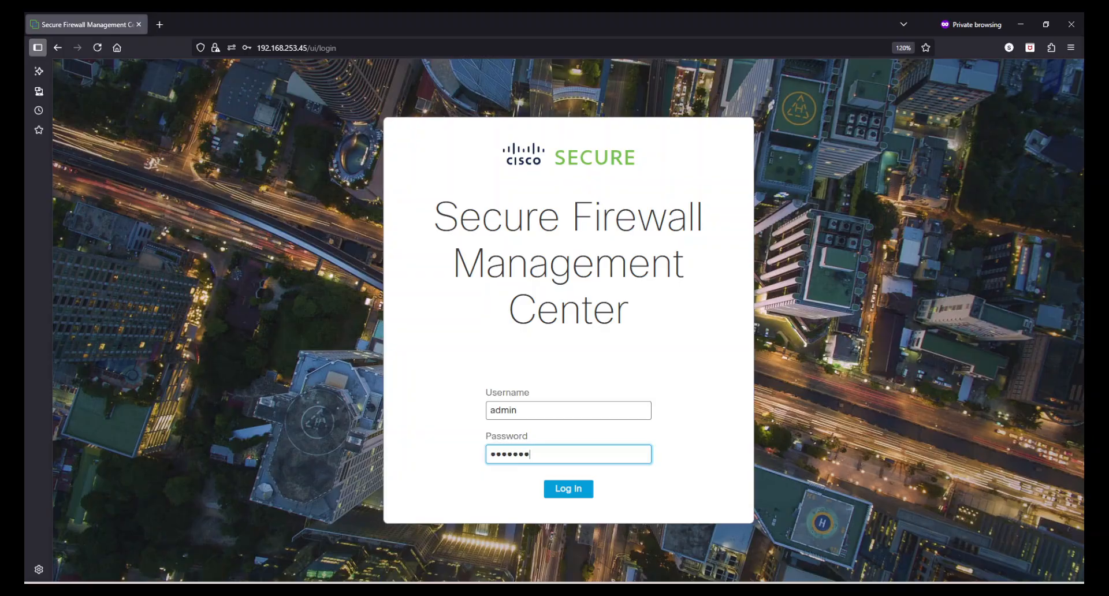
pyautogui.press('Return')
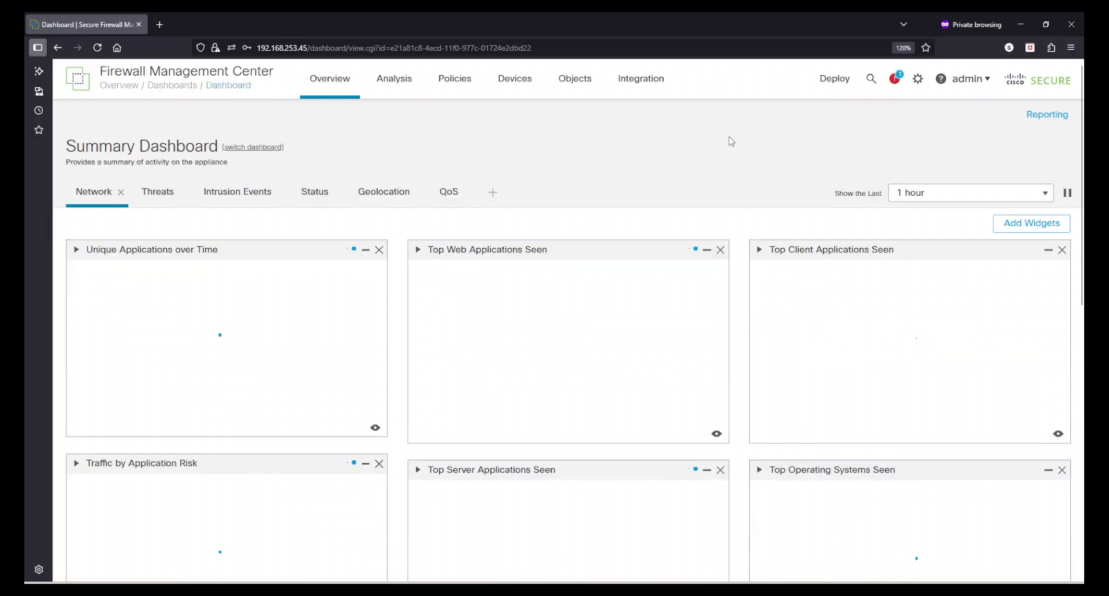
pyautogui.click(959, 84)
pyautogui.scroll(-8, 730, 145)
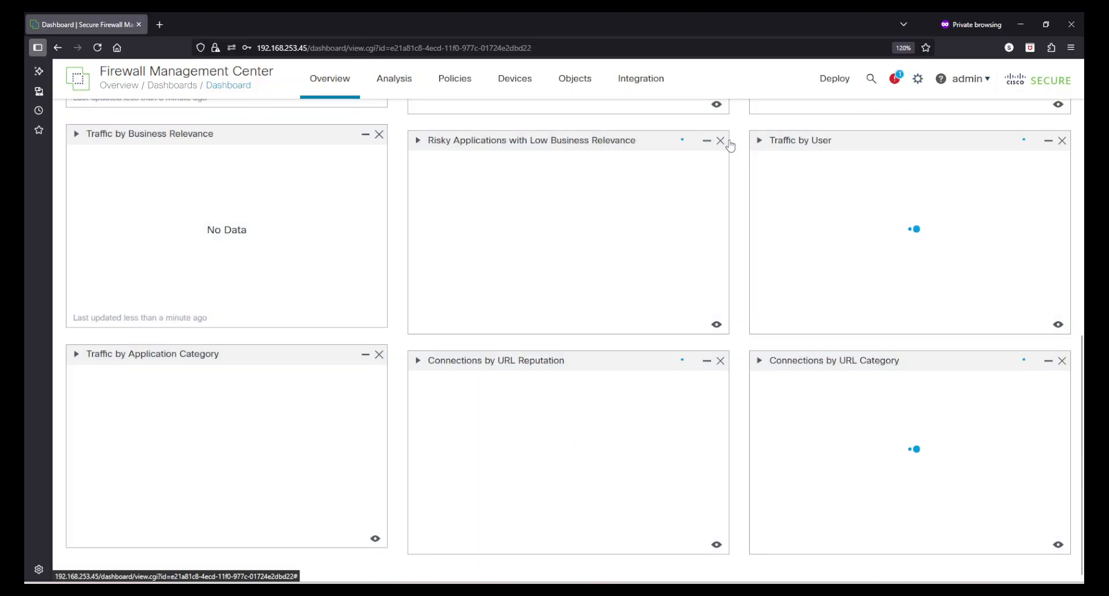
pyautogui.scroll(8, 750, 153)
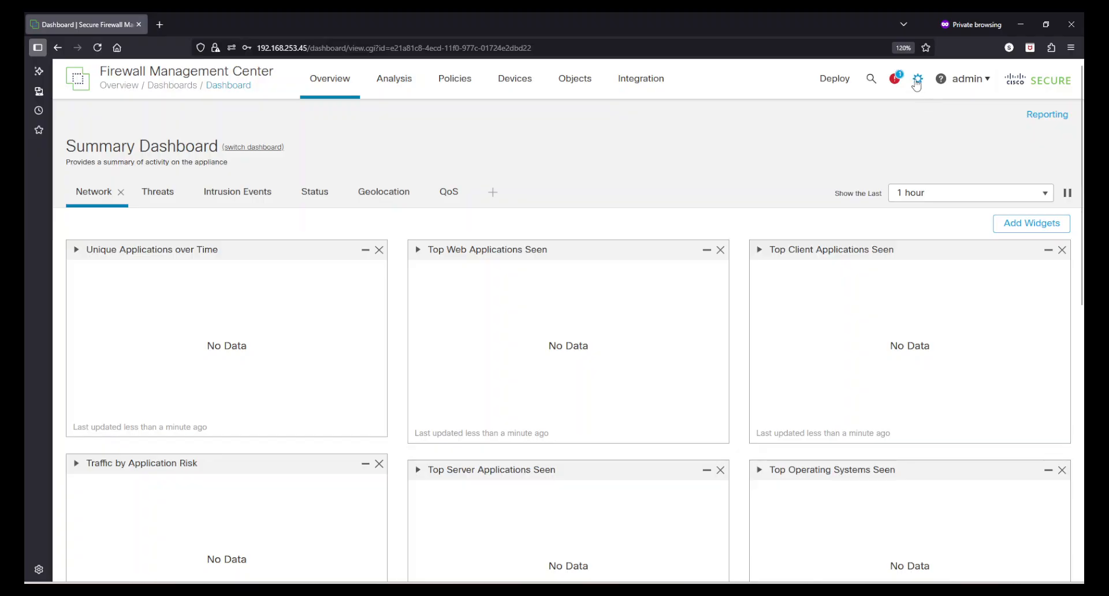
# Zoom the browser page to 133% and go to the Users page from the system settings menu.
pyautogui.click(1070, 47)
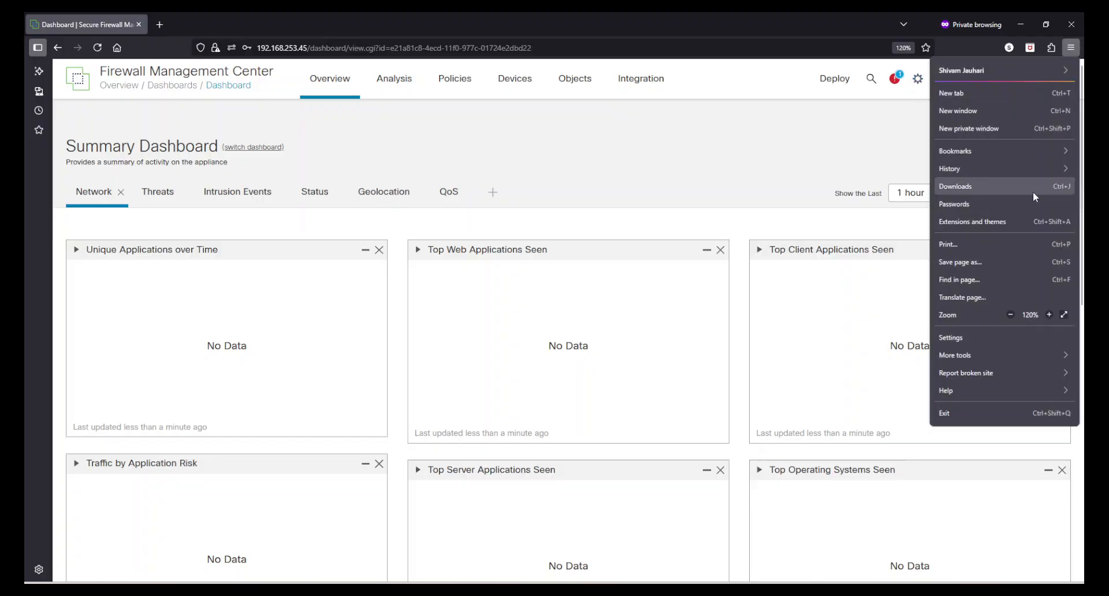
pyautogui.click(1048, 315)
pyautogui.click(786, 126)
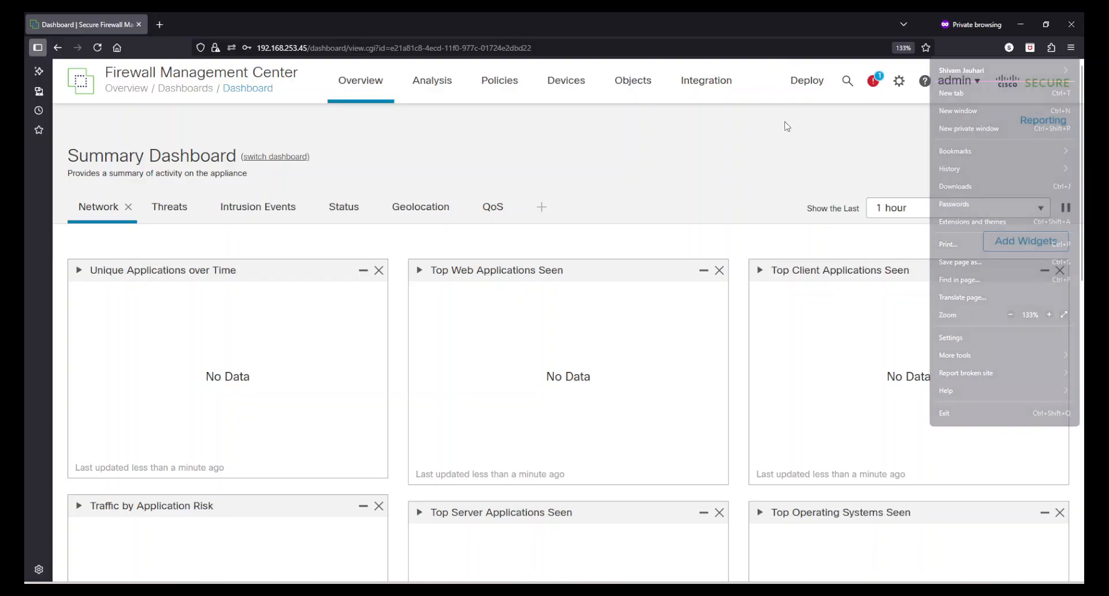
pyautogui.click(900, 86)
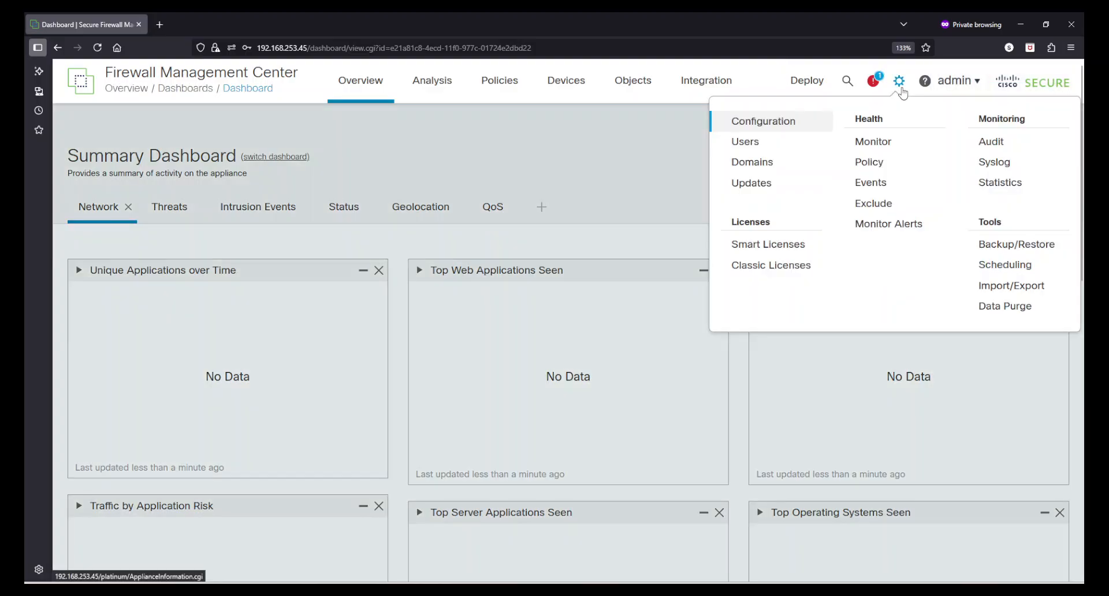
pyautogui.click(748, 145)
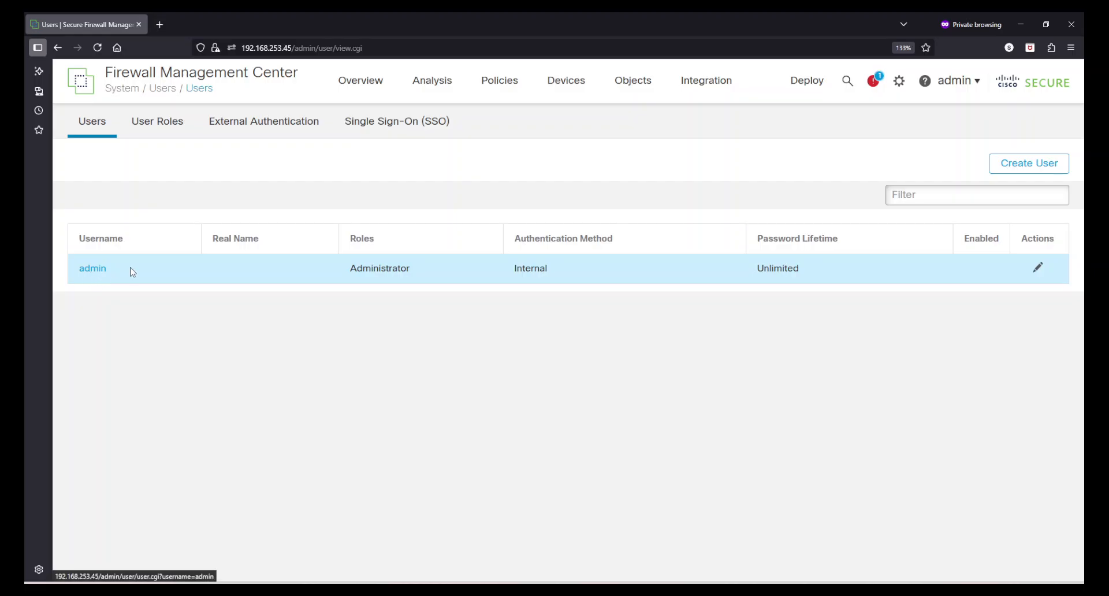
# Highlight the admin account's Administrator role, Internal authentication and Unlimited password lifetime.
pyautogui.moveTo(418, 275); pyautogui.dragTo(329, 257)
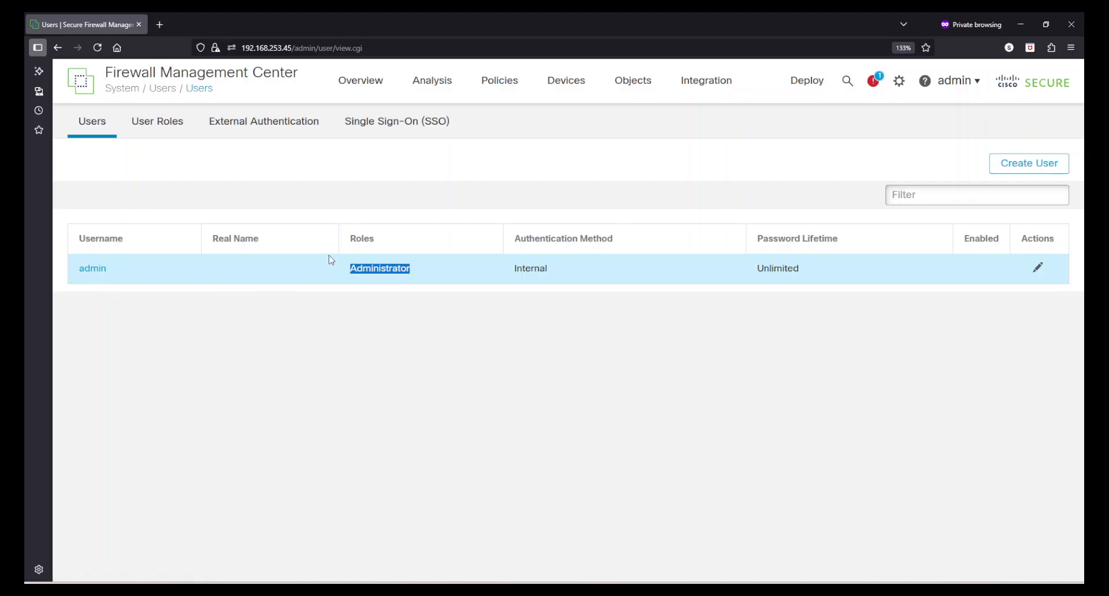
pyautogui.click(519, 328)
pyautogui.moveTo(554, 268); pyautogui.dragTo(508, 272)
pyautogui.click(593, 305)
pyautogui.moveTo(816, 272); pyautogui.dragTo(754, 269)
pyautogui.click(799, 398)
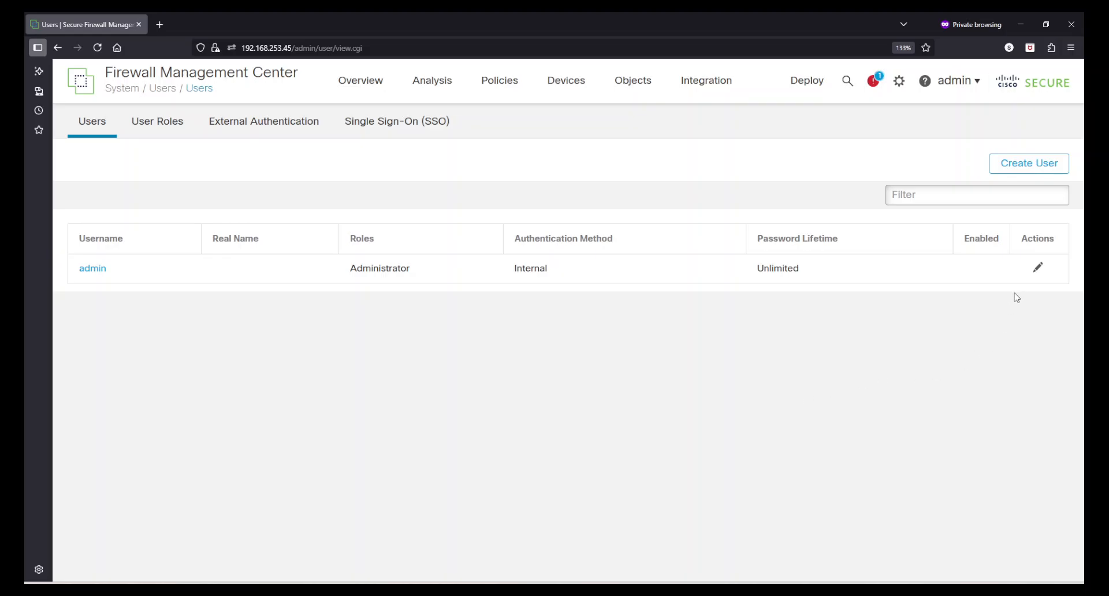
# Start a new user, enter its user name and real name, and keep local authentication.
pyautogui.click(1002, 169)
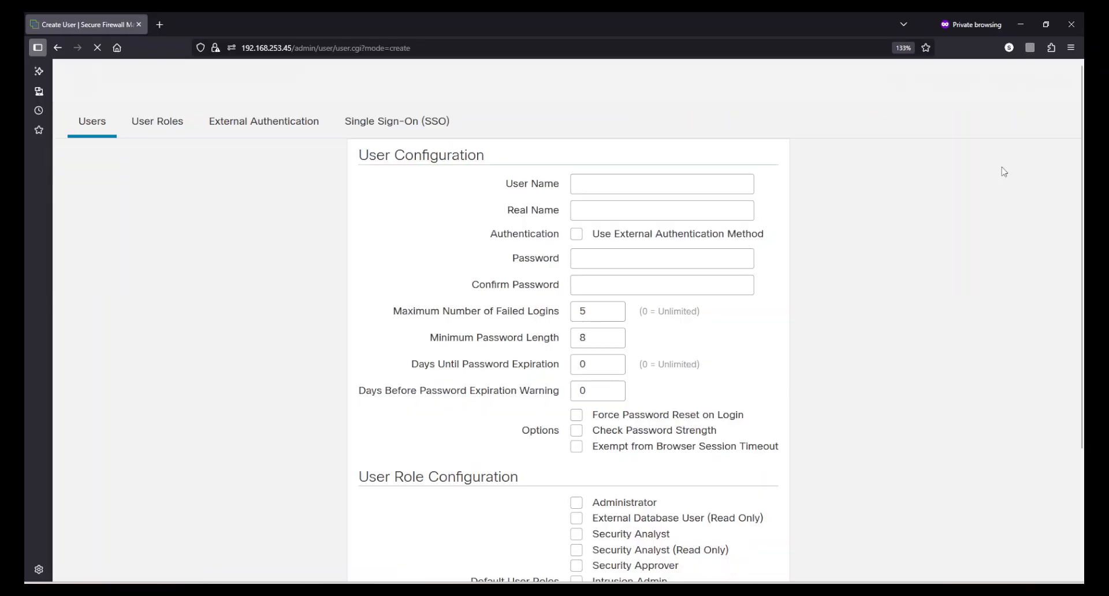
pyautogui.click(590, 187)
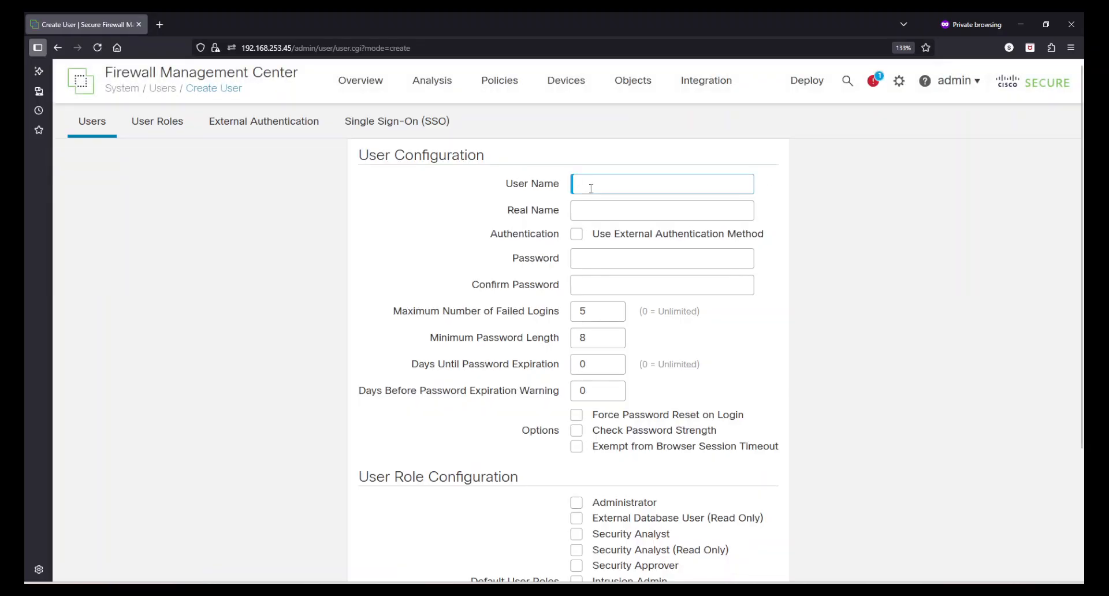
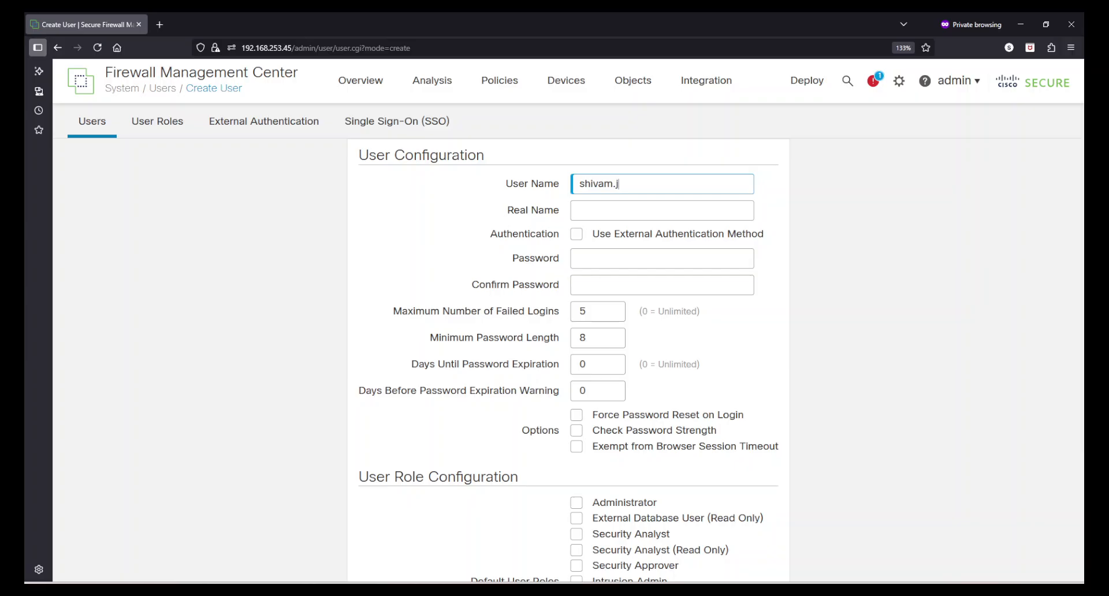
pyautogui.press('Tab')
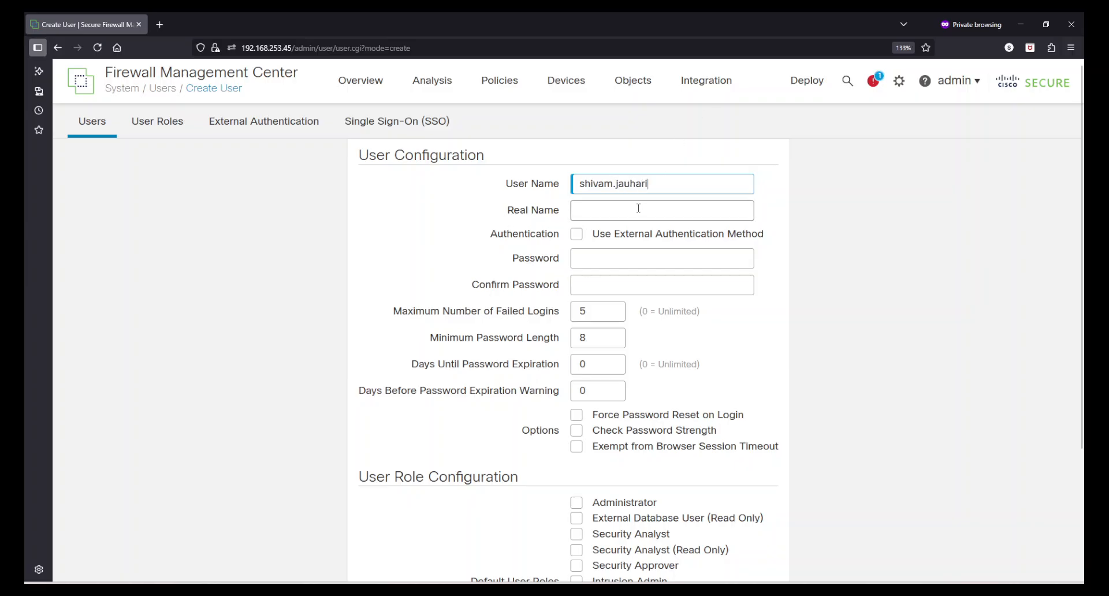
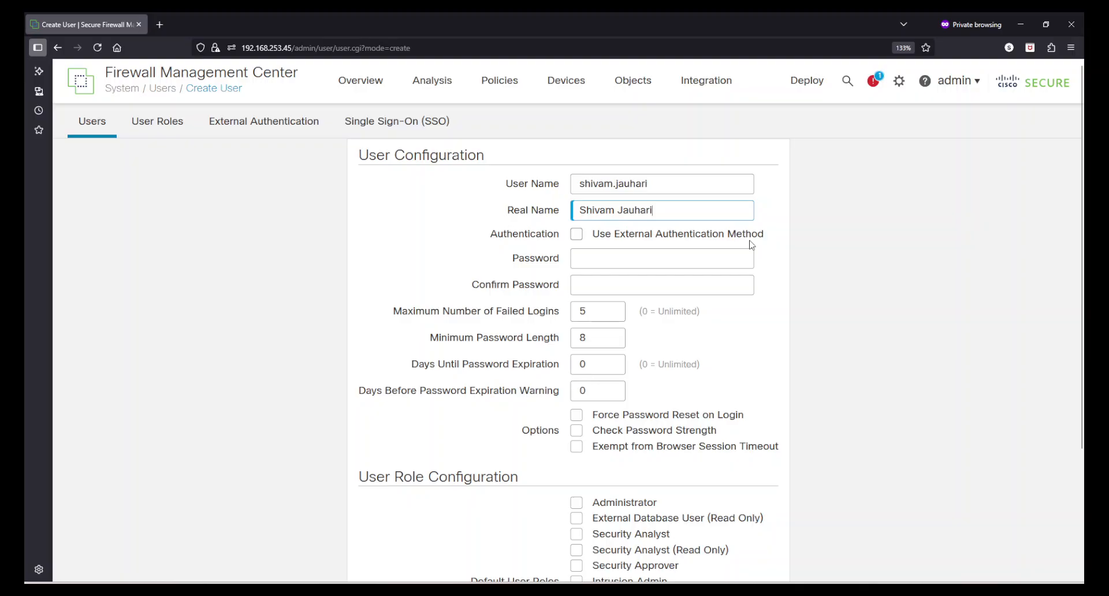
pyautogui.click(576, 235)
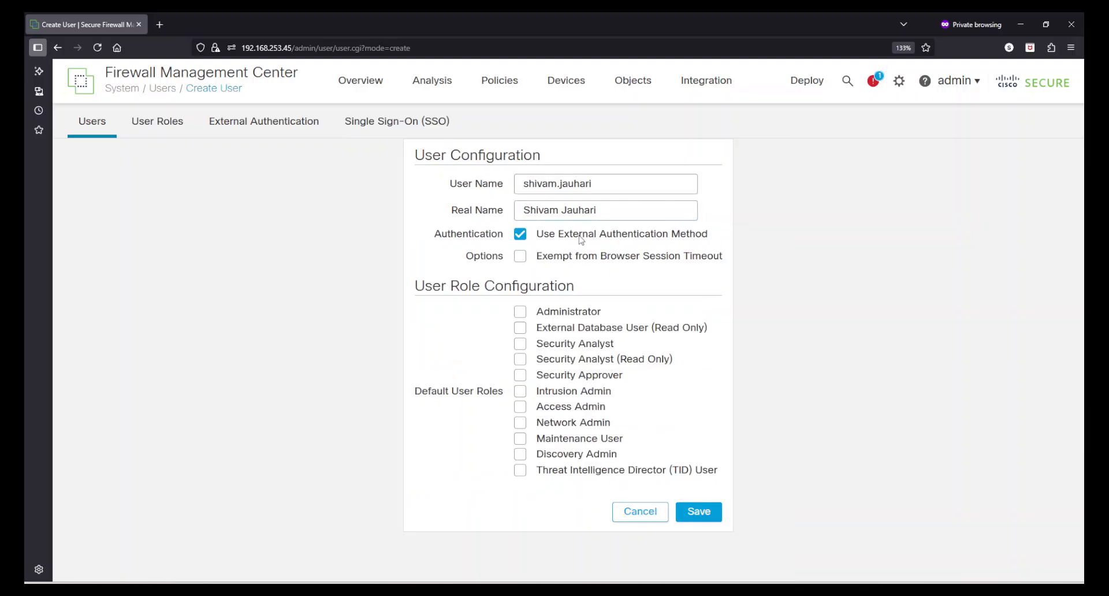
pyautogui.click(520, 238)
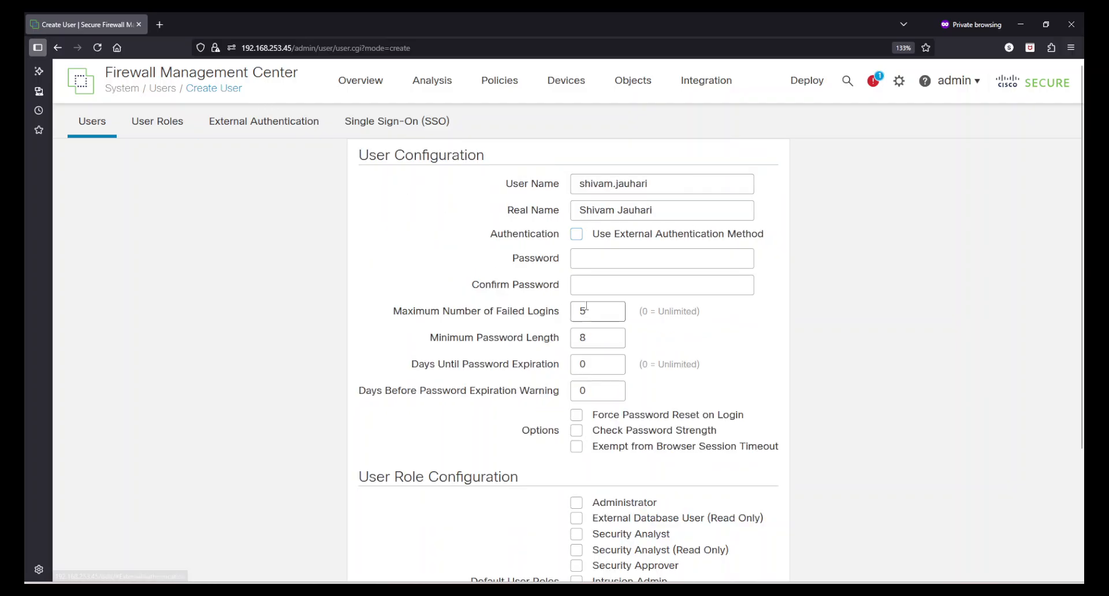
# Enter and confirm the account password, keeping 5 failed logins and minimum length 8.
pyautogui.click(600, 260)
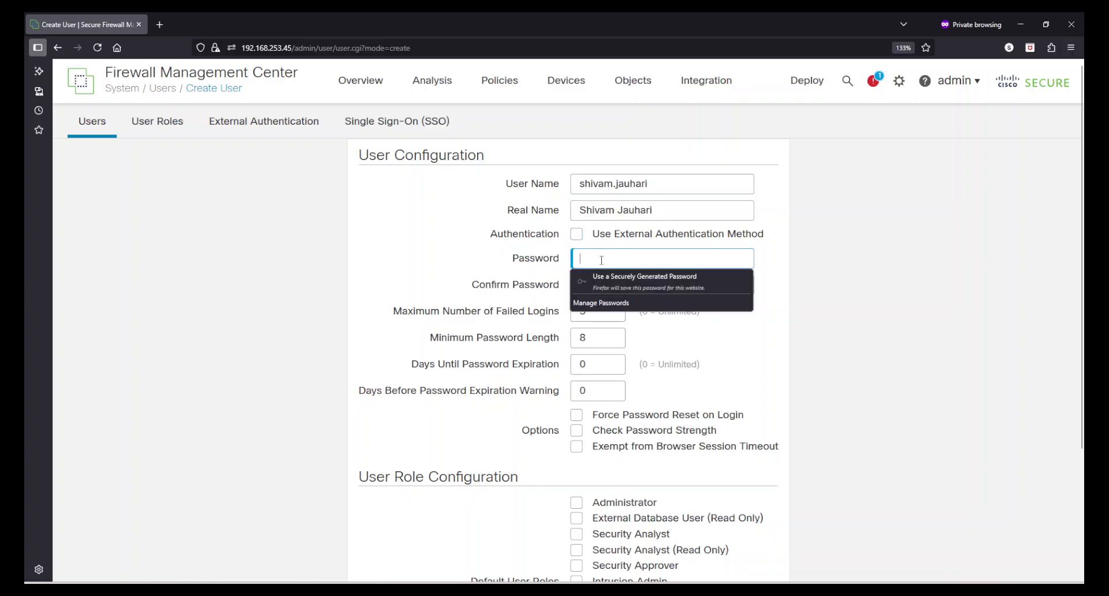
pyautogui.write('*********')
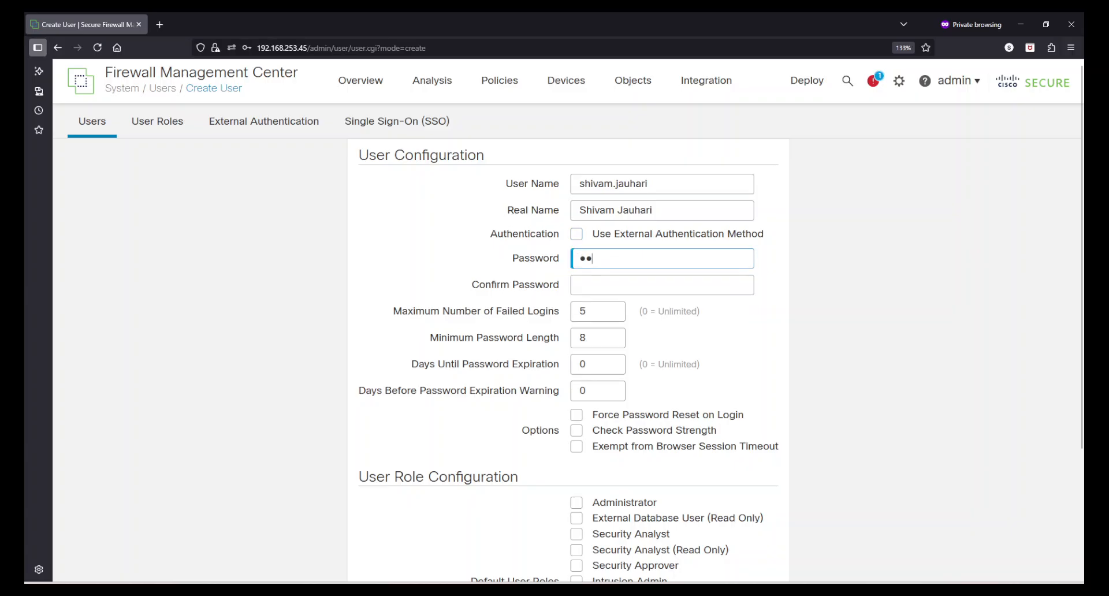
pyautogui.press('Tab')
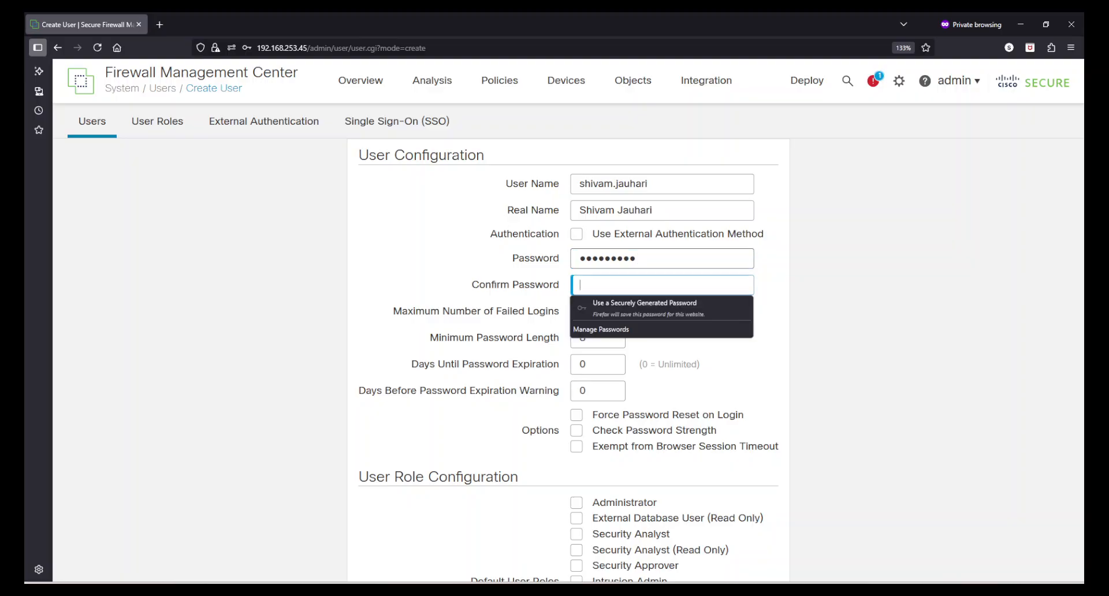
pyautogui.write('********')
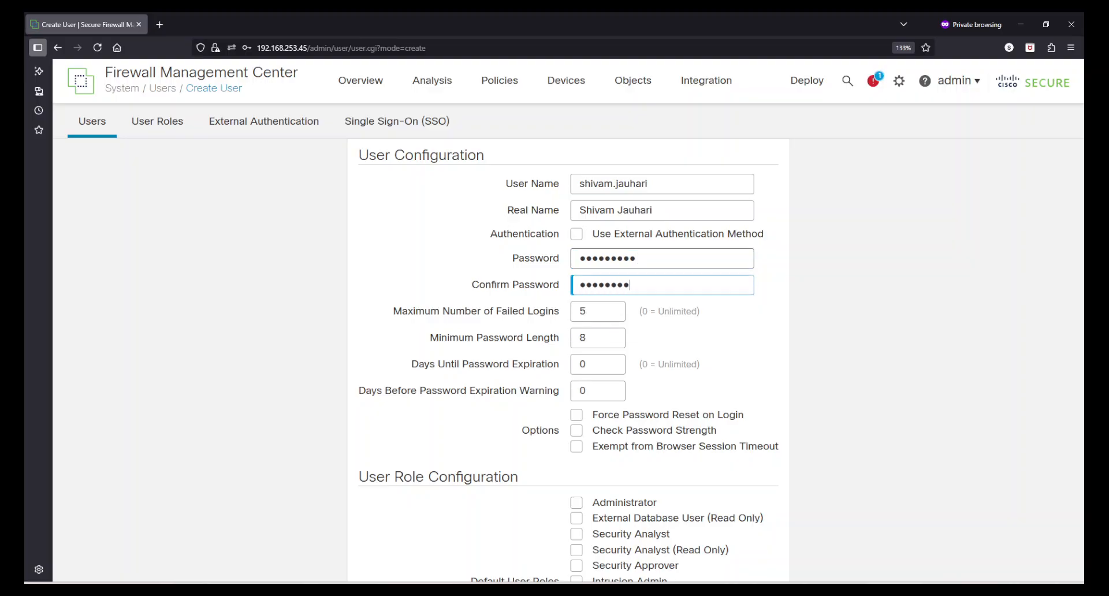
pyautogui.press('Tab')
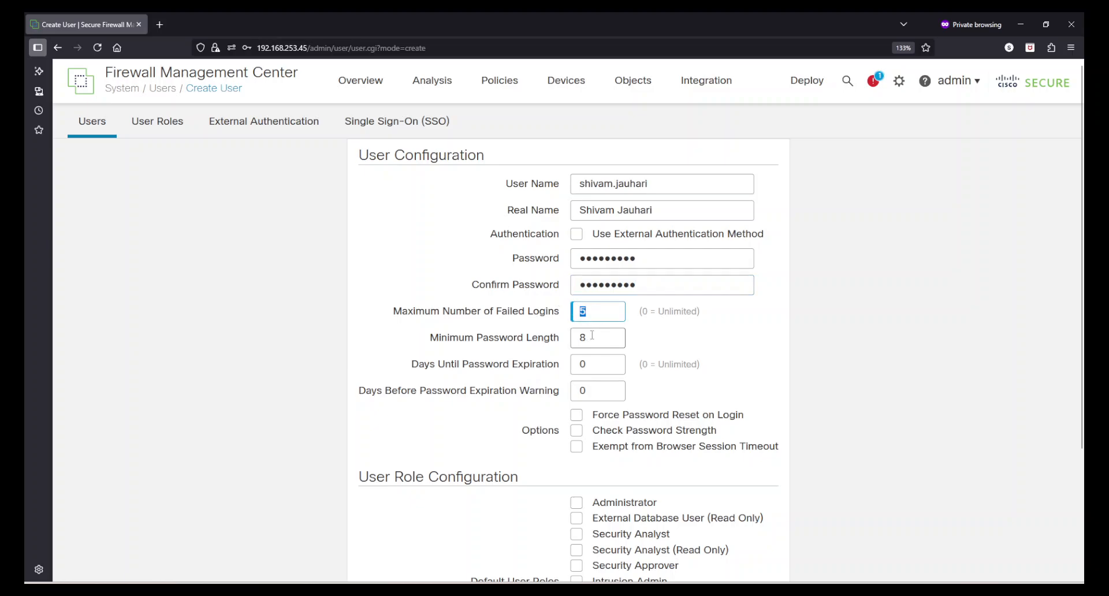
pyautogui.press('Tab')
# Review the password expiration and expiration warning fields, both set to 0.
pyautogui.moveTo(412, 364); pyautogui.dragTo(532, 364)
pyautogui.doubleClick(583, 364)
pyautogui.moveTo(373, 391); pyautogui.dragTo(520, 397)
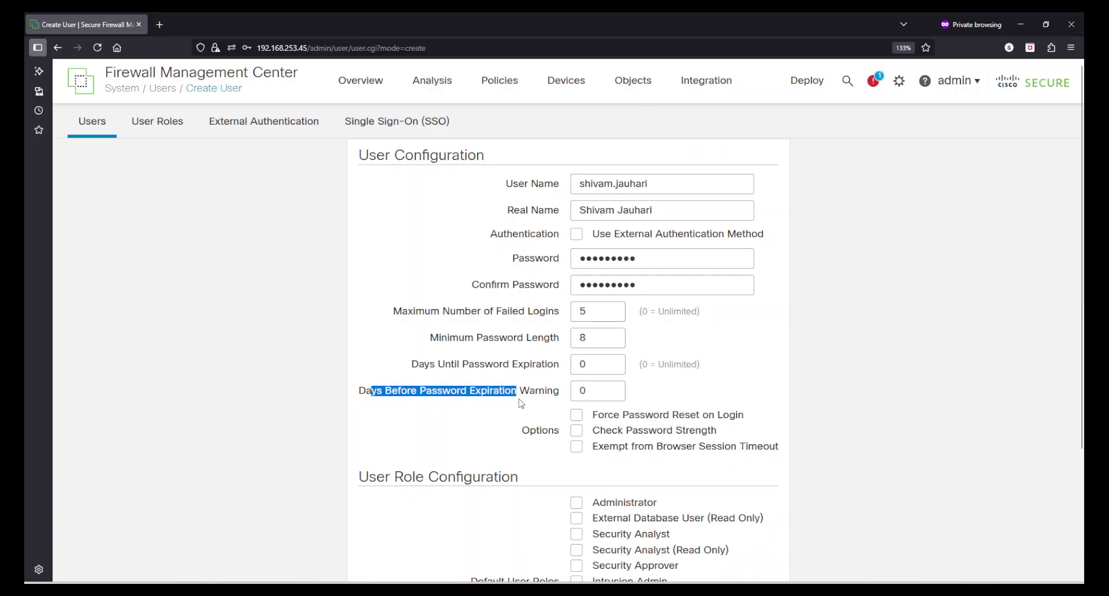
pyautogui.click(522, 397)
pyautogui.doubleClick(582, 390)
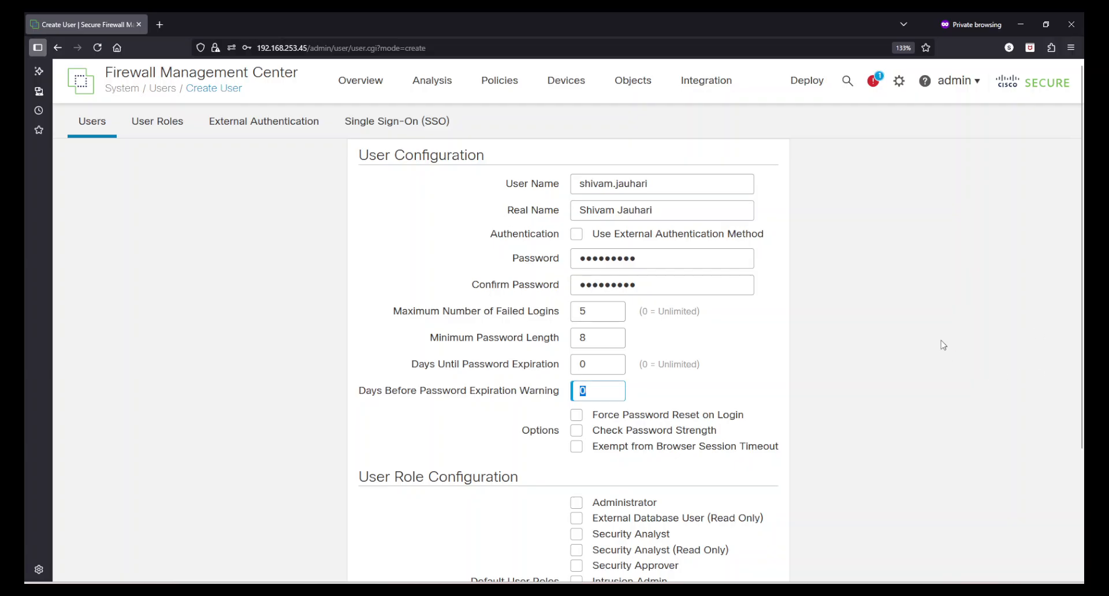
# Give the new user the Administrator role, save the account and dismiss the success message.
pyautogui.scroll(-3, 943, 344)
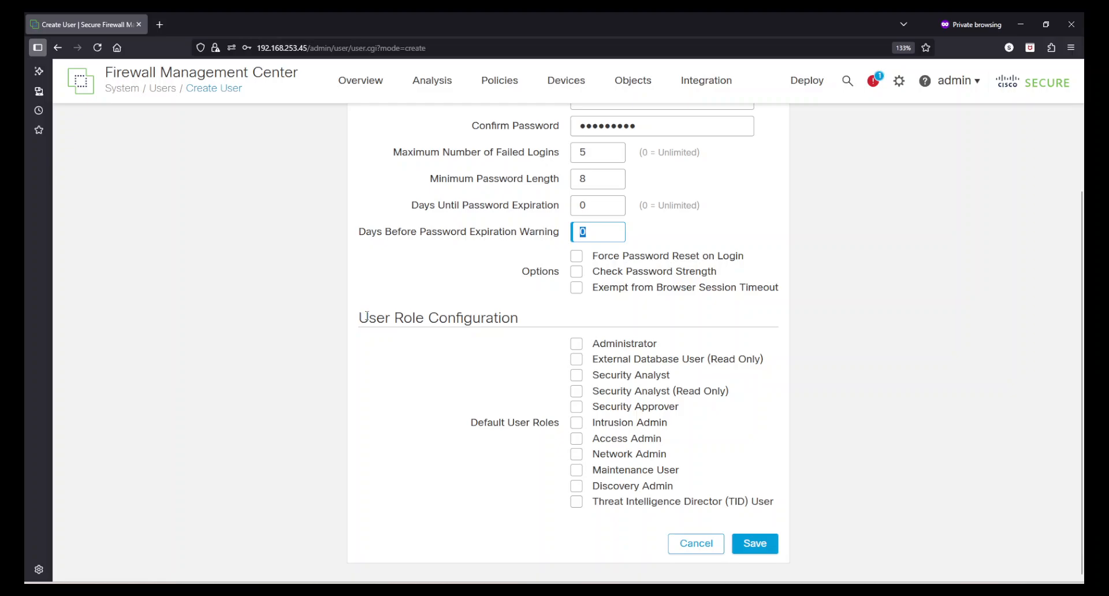
pyautogui.moveTo(365, 316); pyautogui.dragTo(525, 324)
pyautogui.click(526, 324)
pyautogui.click(576, 344)
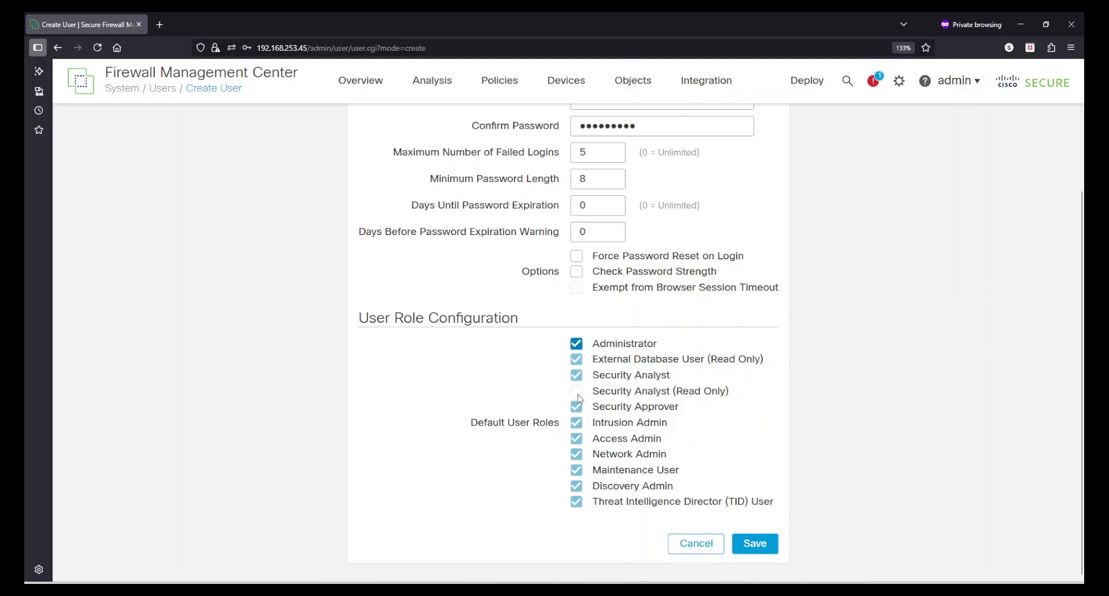
pyautogui.click(755, 546)
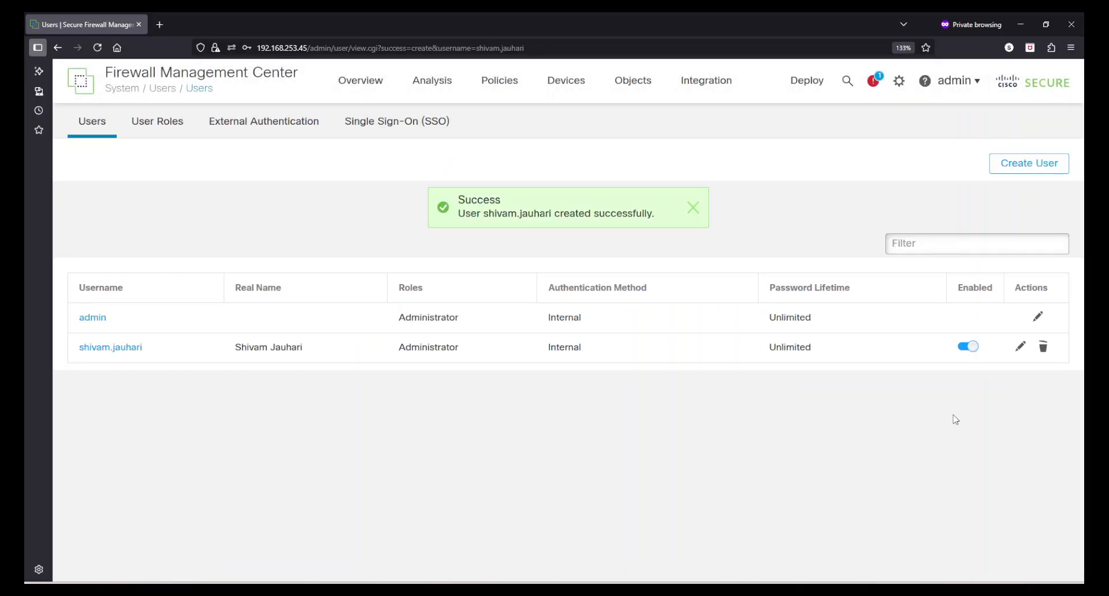
pyautogui.click(692, 208)
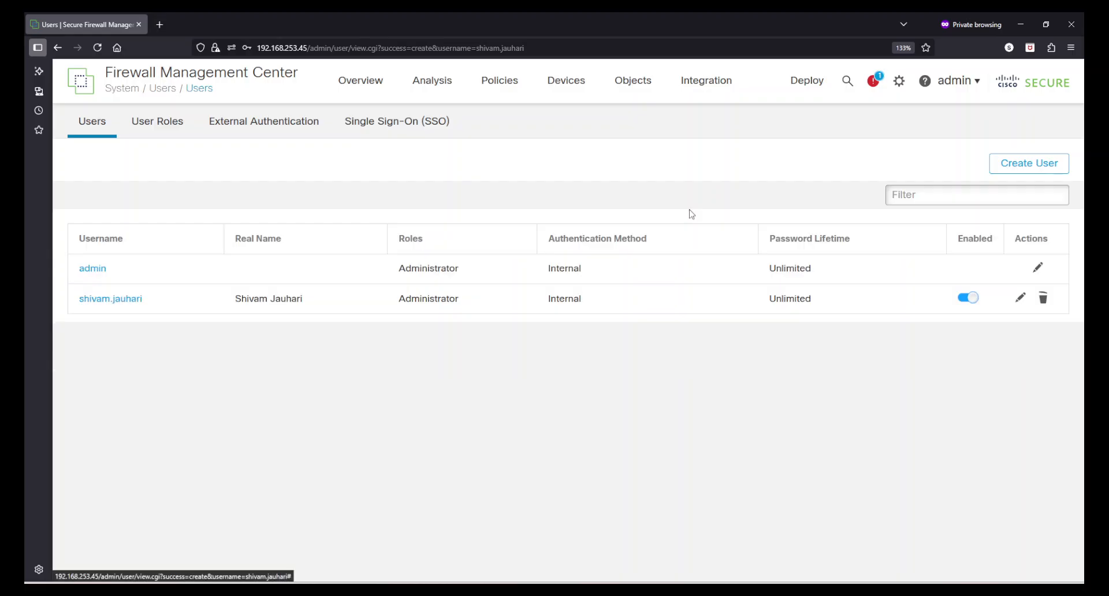
# Create a new user role from the User Roles page and name it 'Cyber Security Analyst'.
pyautogui.click(164, 133)
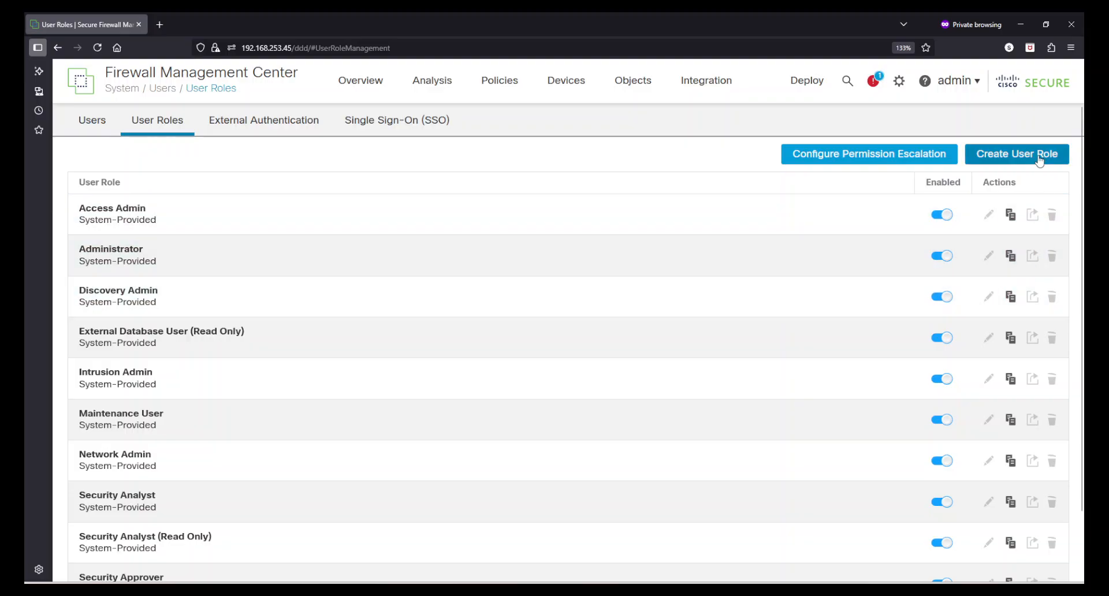
pyautogui.click(1038, 158)
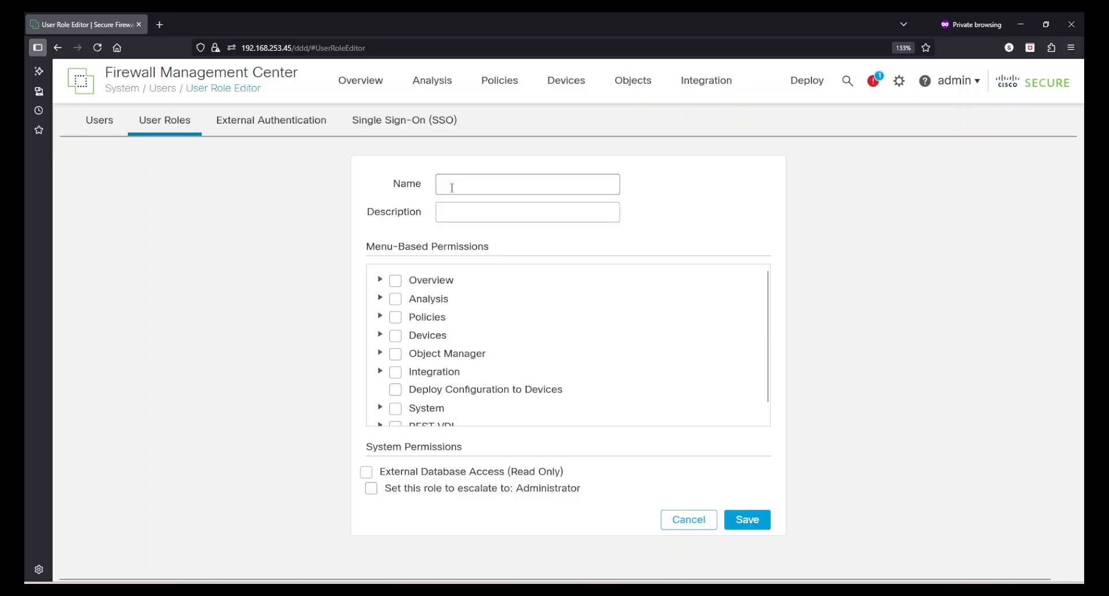
pyautogui.click(454, 186)
pyautogui.write('Cyber SECURITY')
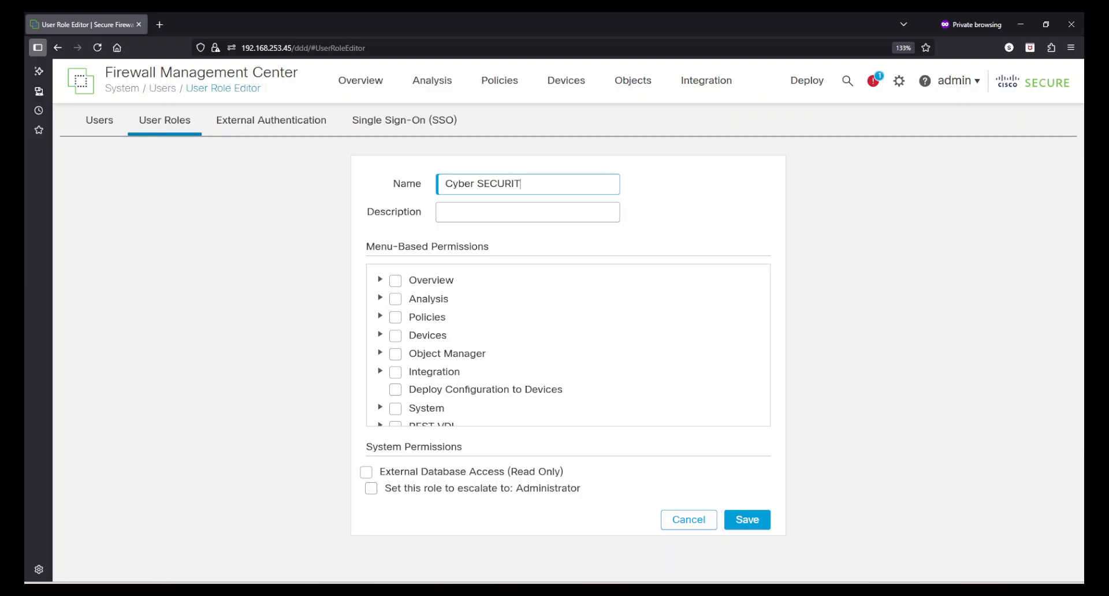
pyautogui.press('BackSpace')
pyautogui.press('BackSpace')
pyautogui.press('BackSpace')
pyautogui.press('BackSpace')
pyautogui.press('BackSpace')
pyautogui.press('BackSpace')
pyautogui.press('BackSpace')
pyautogui.write('ecurity Analyst')
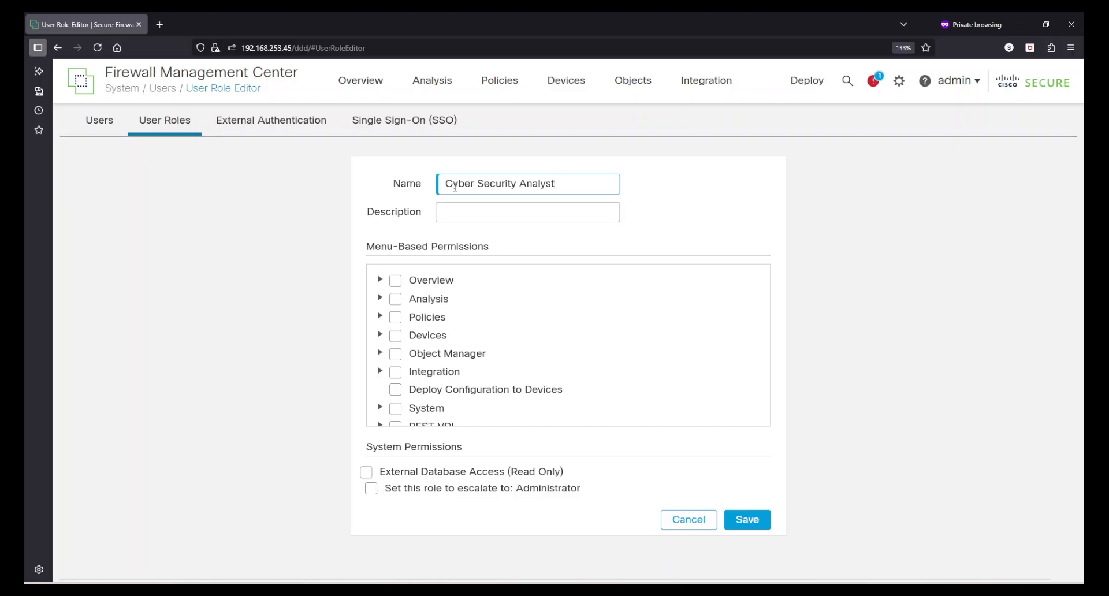
pyautogui.click(492, 211)
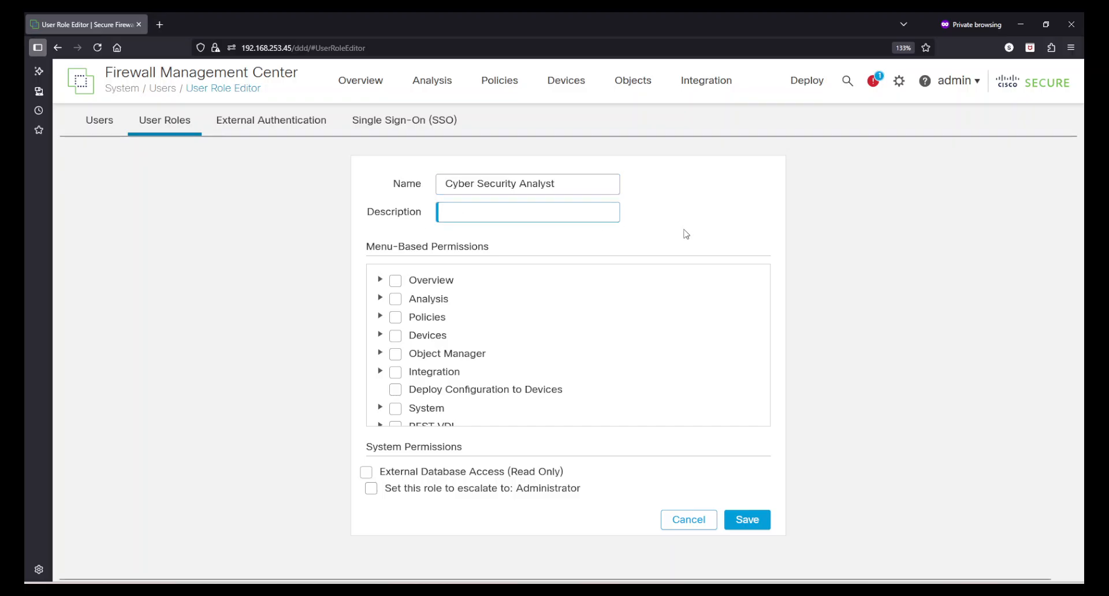
# Grant the role all Overview and Analysis menu permissions.
pyautogui.click(380, 280)
pyautogui.click(395, 281)
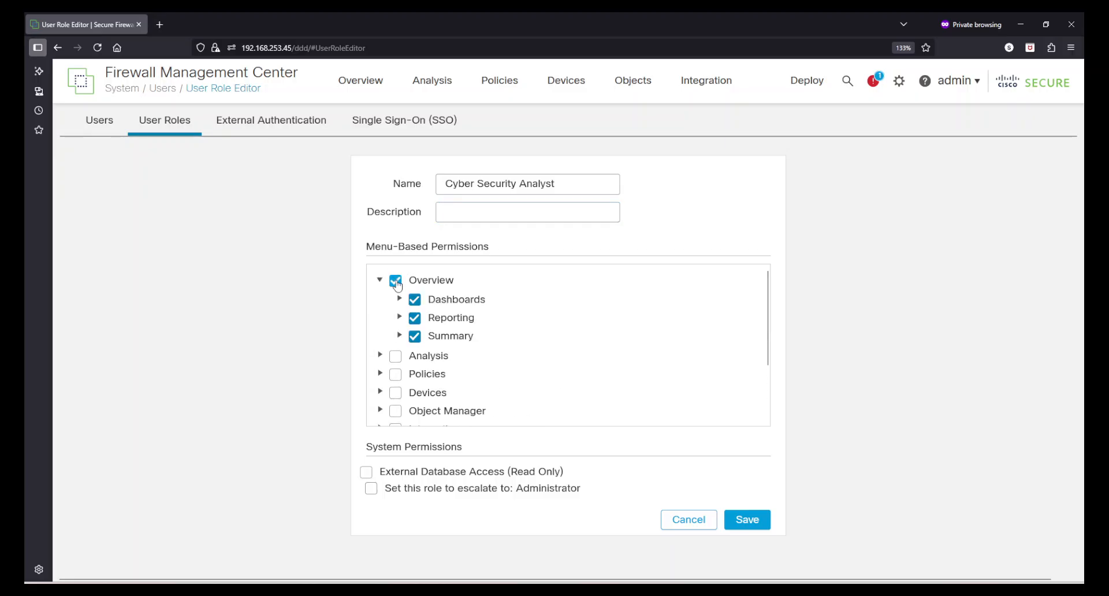
pyautogui.click(379, 281)
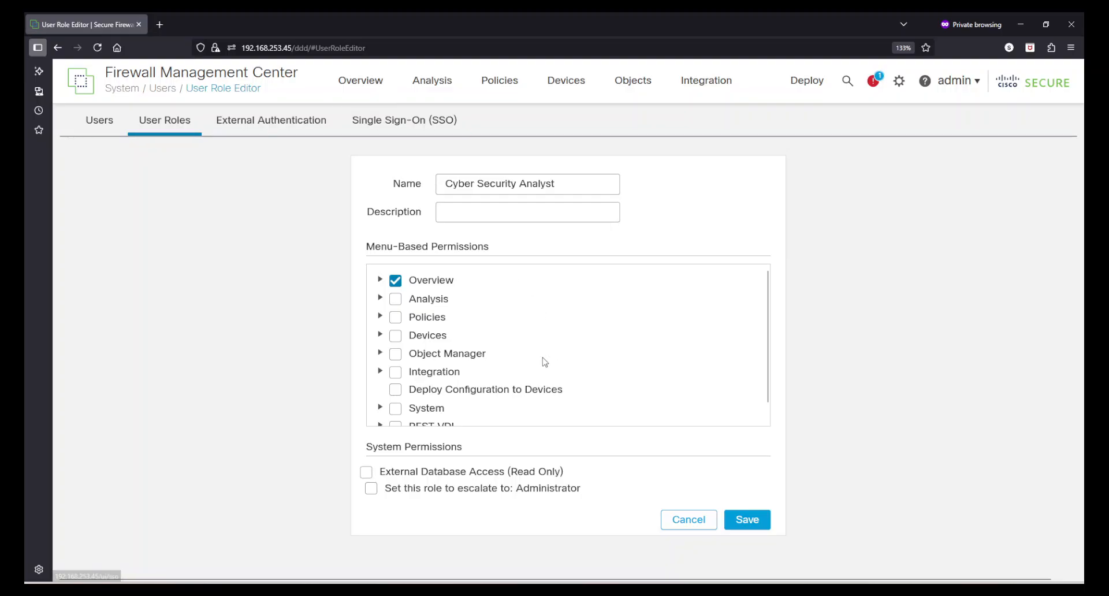
pyautogui.click(395, 298)
# Review the remaining permissions down to REST VDI, leaving them unchecked.
pyautogui.scroll(-4, 477, 385)
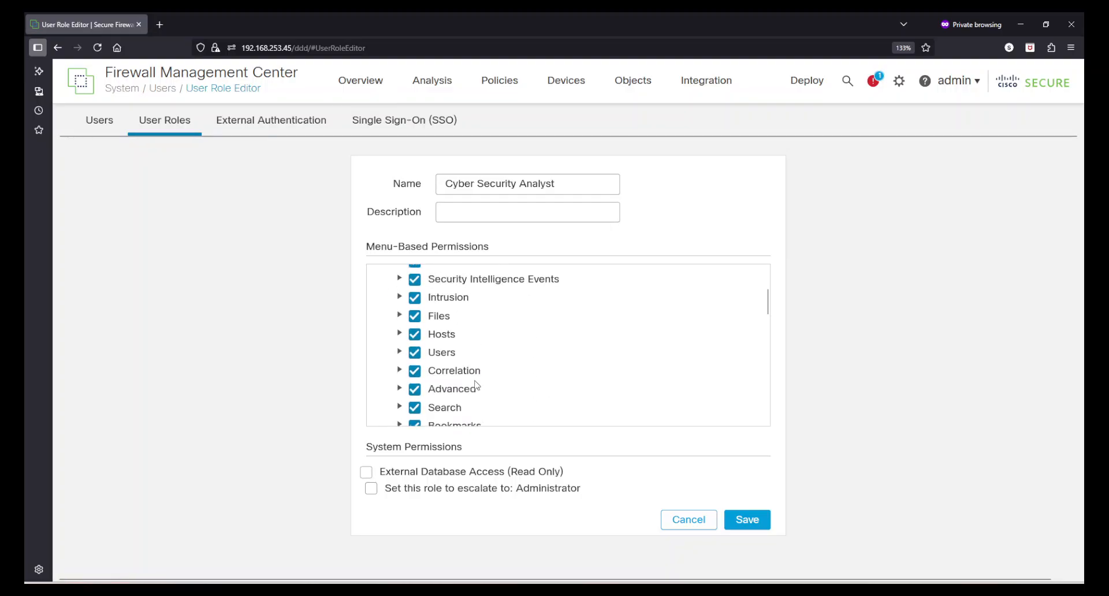
pyautogui.scroll(-10, 477, 385)
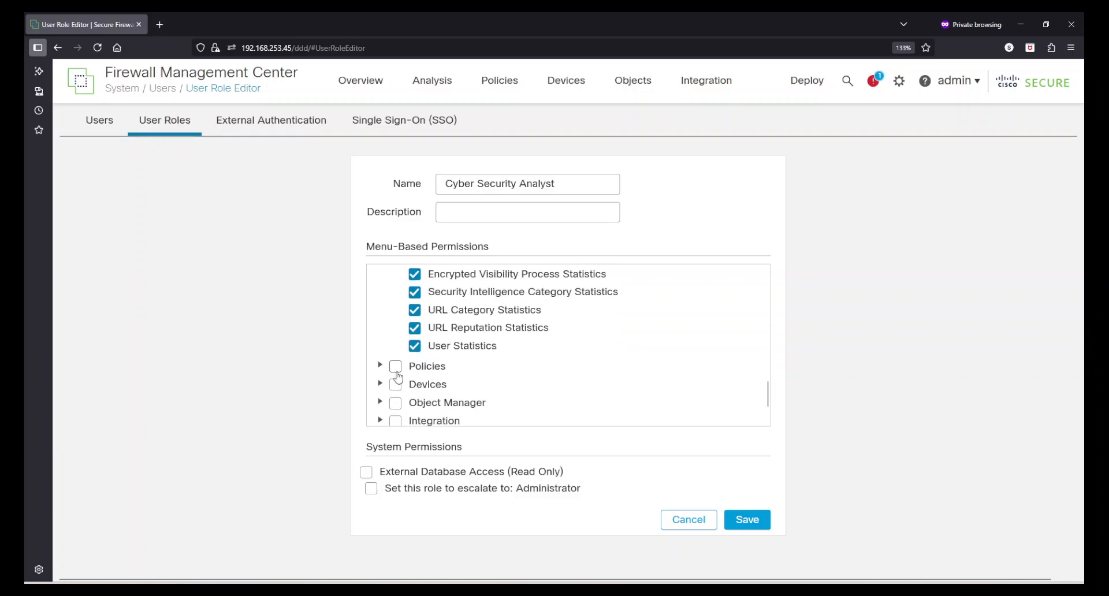
pyautogui.scroll(-3, 534, 386)
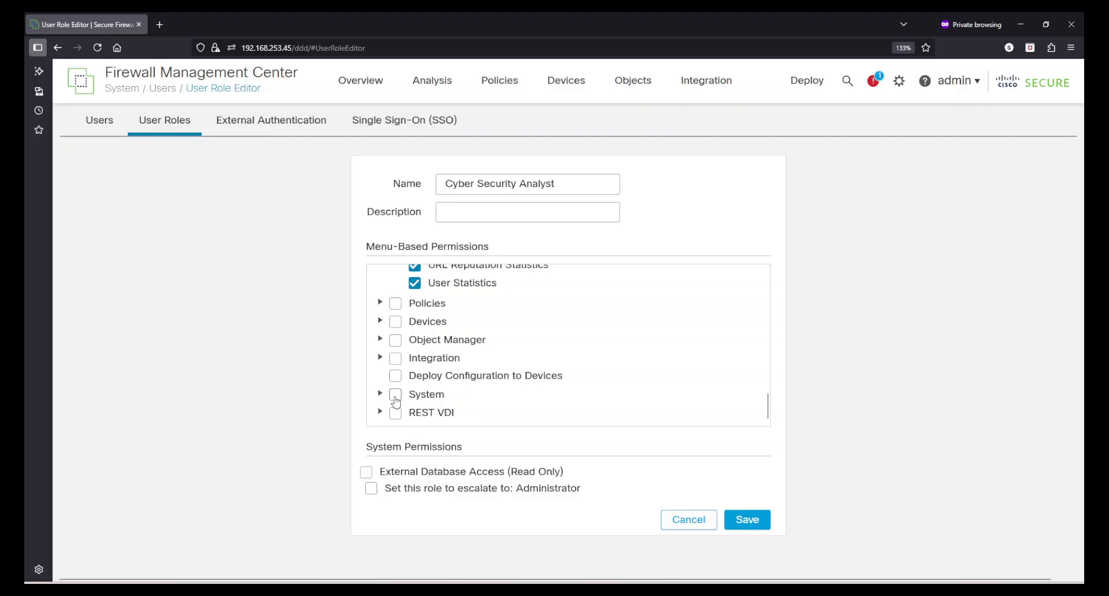
pyautogui.scroll(-1, 537, 398)
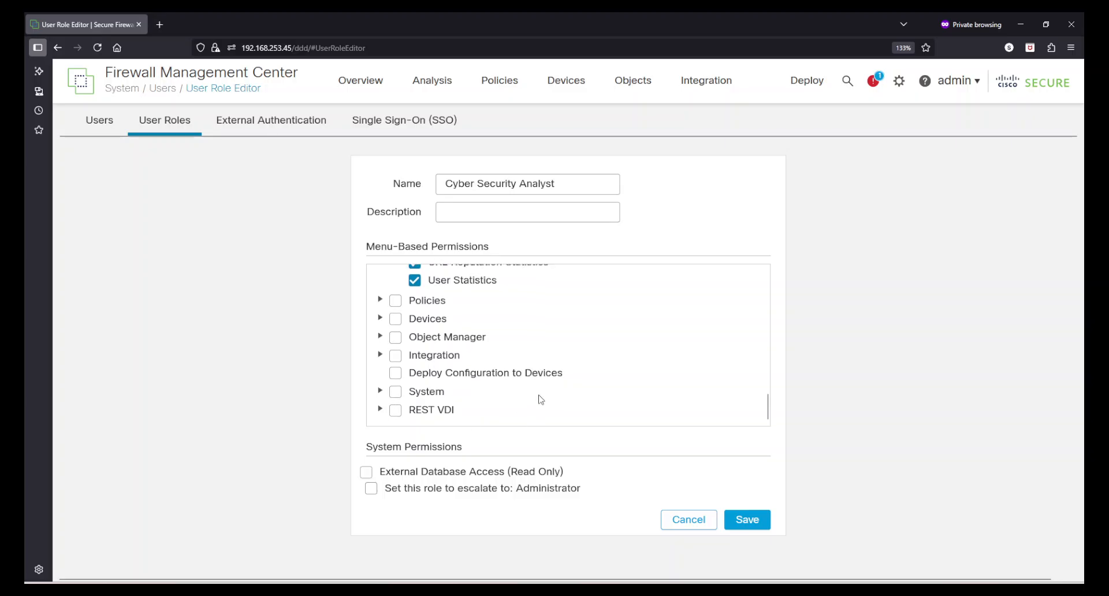
pyautogui.click(379, 409)
pyautogui.scroll(-1, 613, 407)
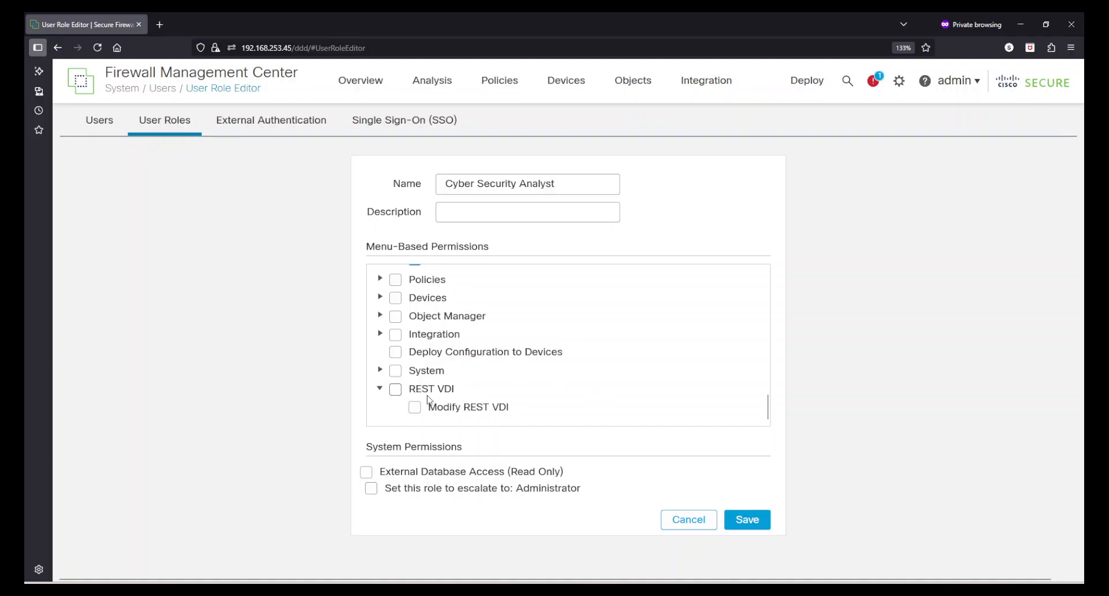
pyautogui.click(379, 388)
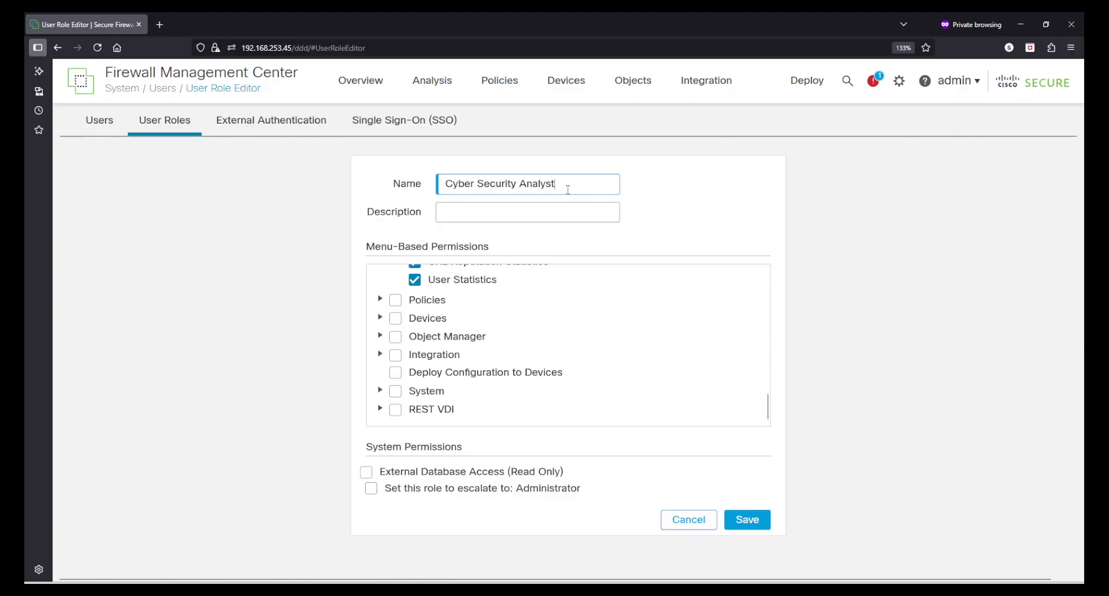
# Highlight the role name and the Administrator escalation target.
pyautogui.moveTo(565, 185); pyautogui.dragTo(403, 166)
pyautogui.click(752, 201)
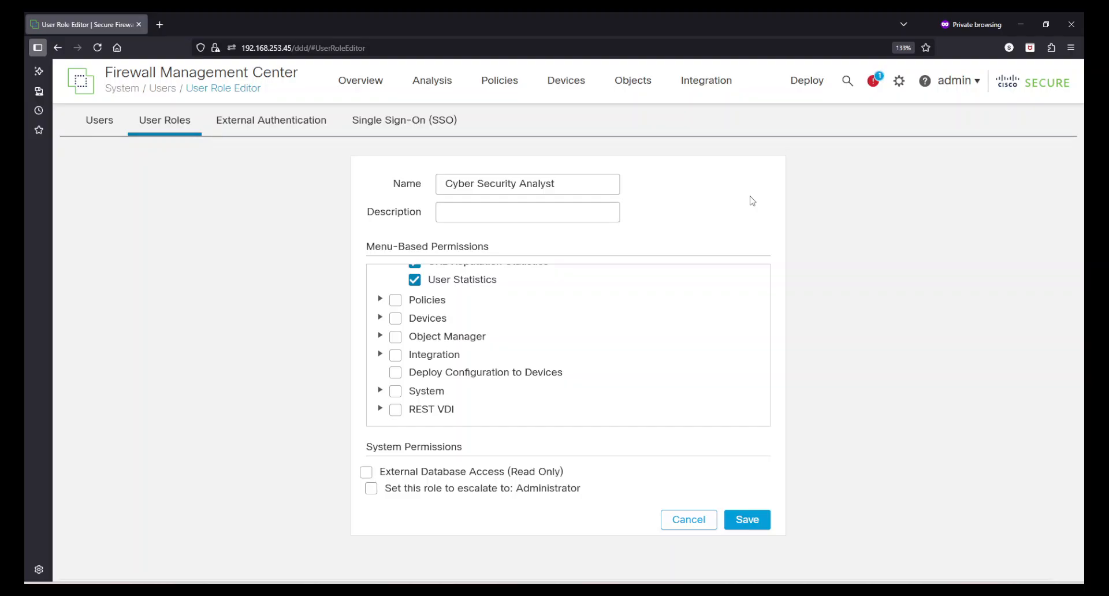
pyautogui.doubleClick(546, 493)
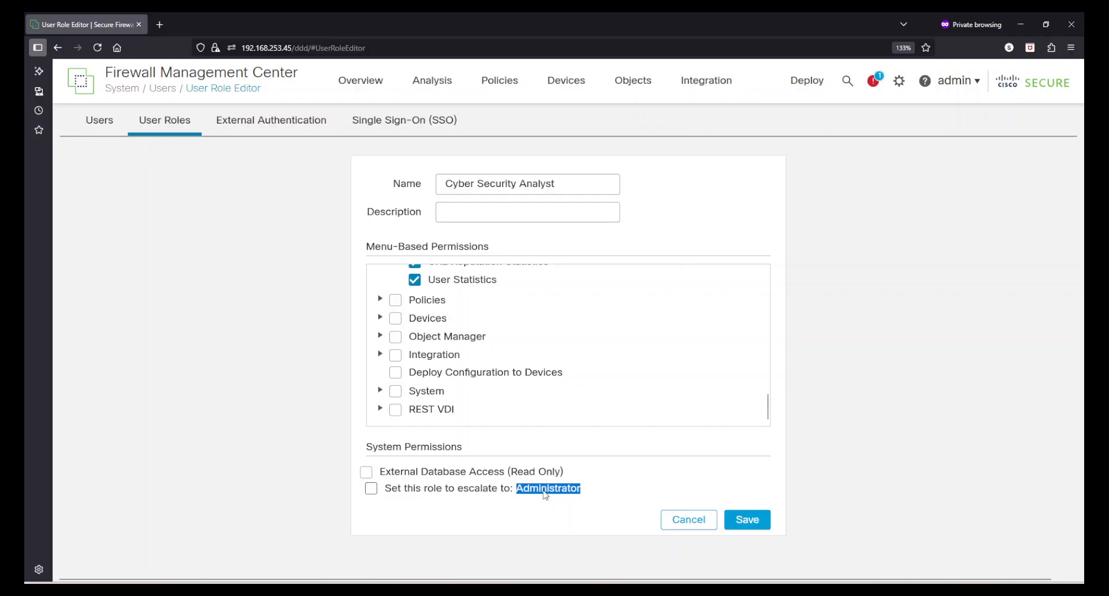
# Enable escalation to Administrator, authenticated with the assigned user's password rather than a specified user's.
pyautogui.click(371, 488)
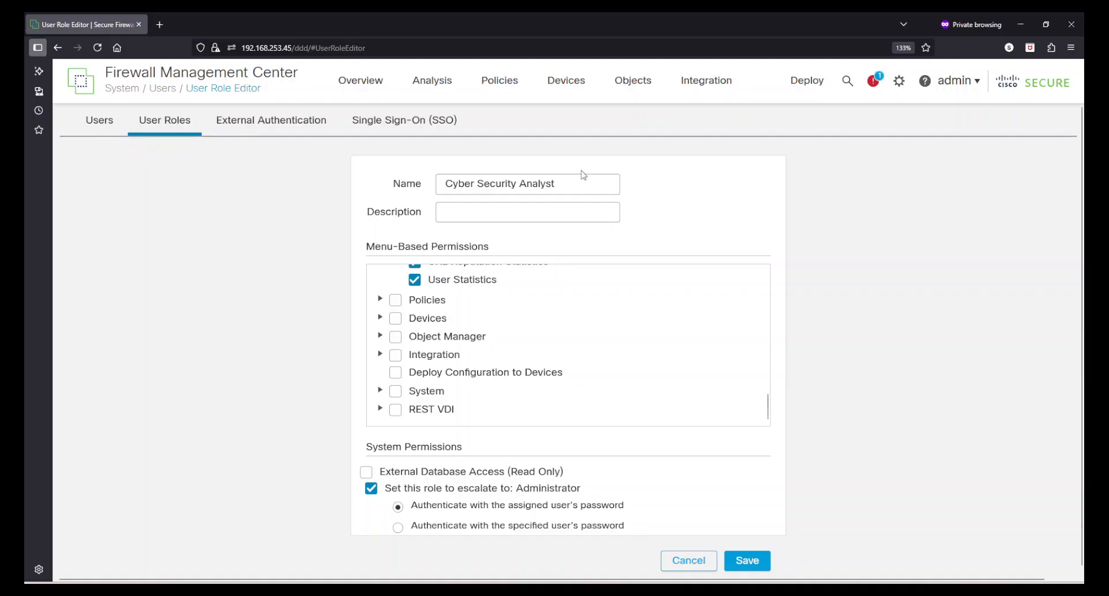
pyautogui.moveTo(579, 183); pyautogui.dragTo(437, 184)
pyautogui.click(726, 219)
pyautogui.scroll(-1, 727, 218)
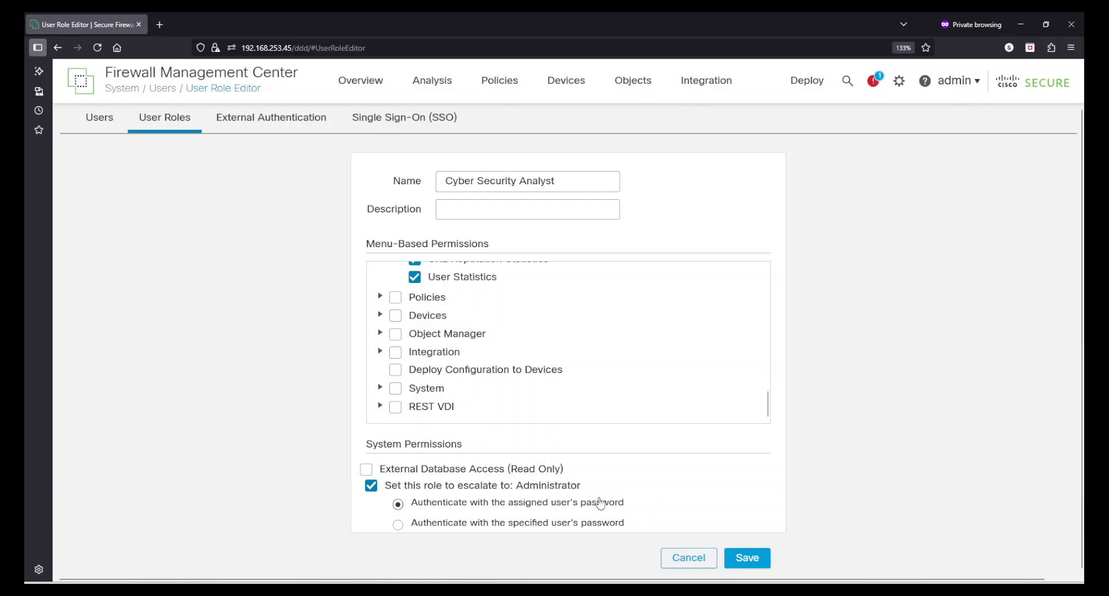
pyautogui.click(398, 525)
pyautogui.scroll(-1, 563, 523)
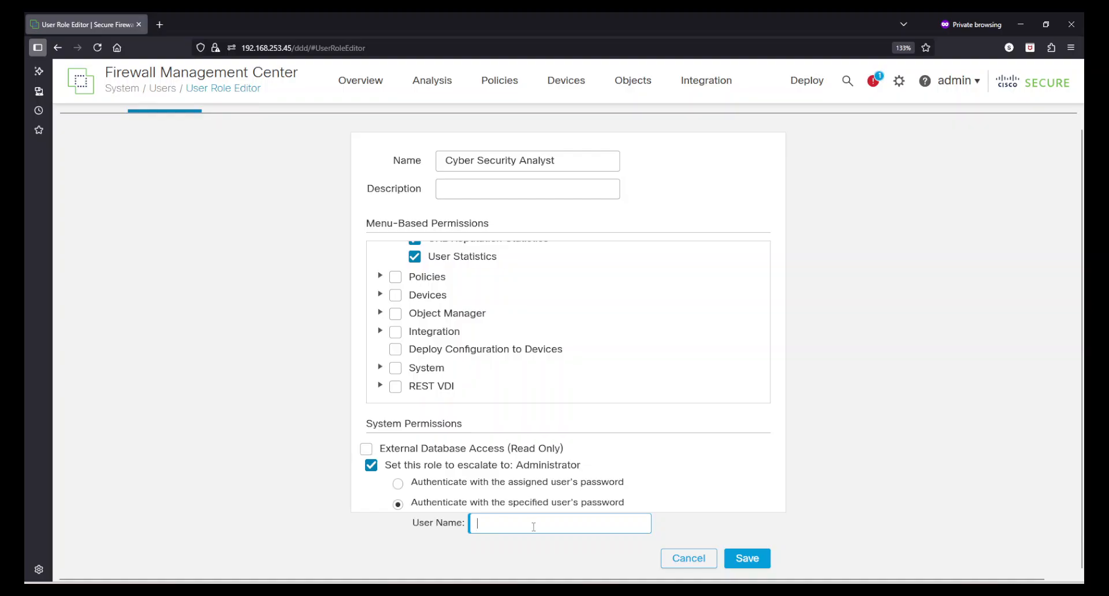
pyautogui.click(398, 483)
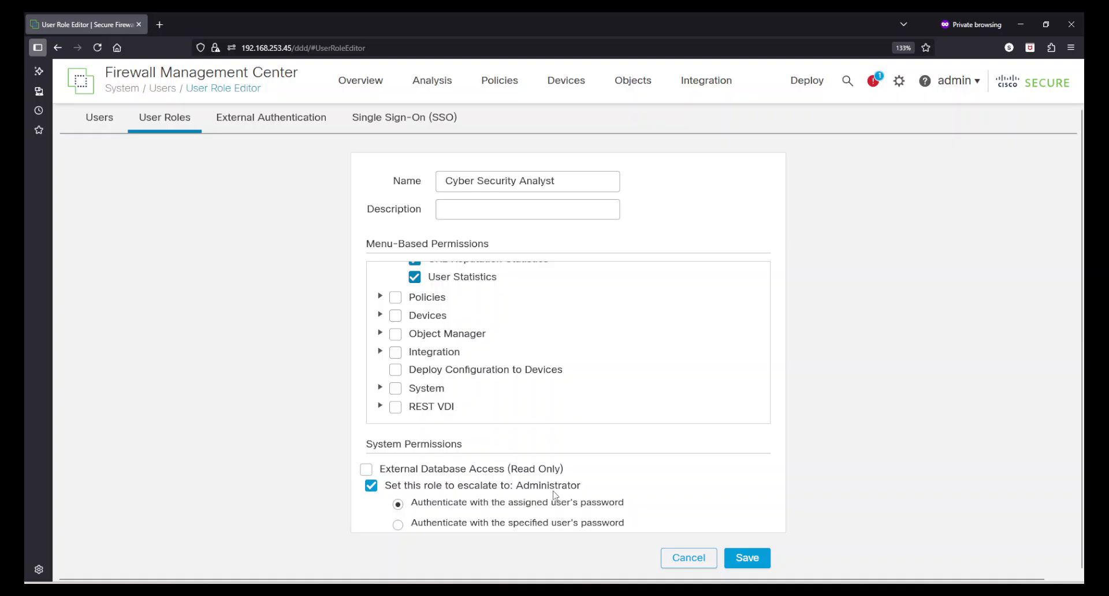
# Save the Cyber Security Analyst role, then return to Users and start another new user.
pyautogui.click(750, 562)
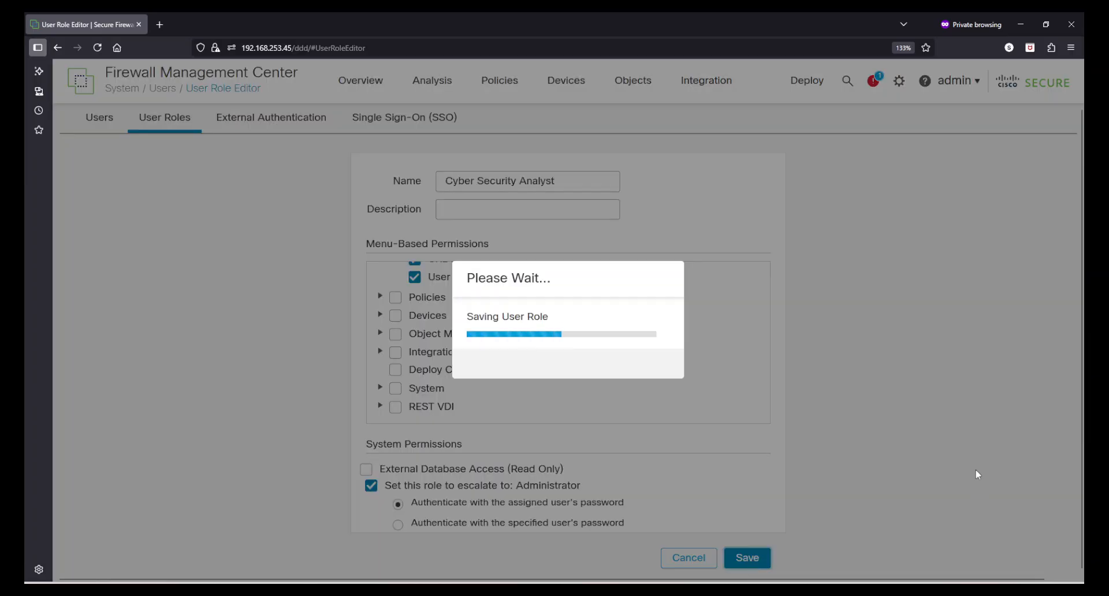
pyautogui.scroll(-3, 639, 408)
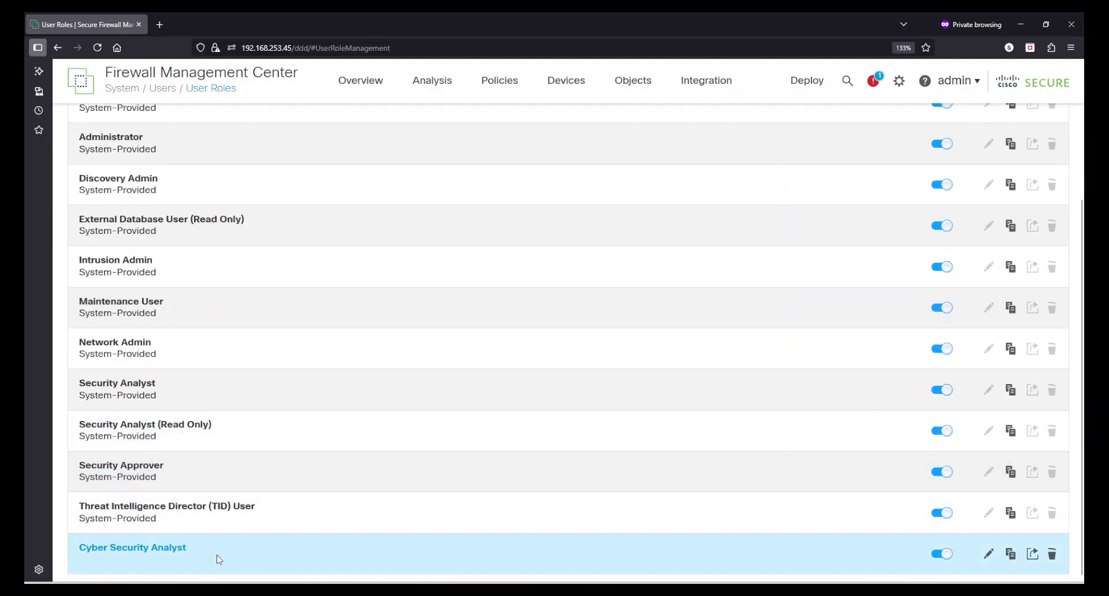
pyautogui.scroll(3, 220, 559)
pyautogui.click(81, 121)
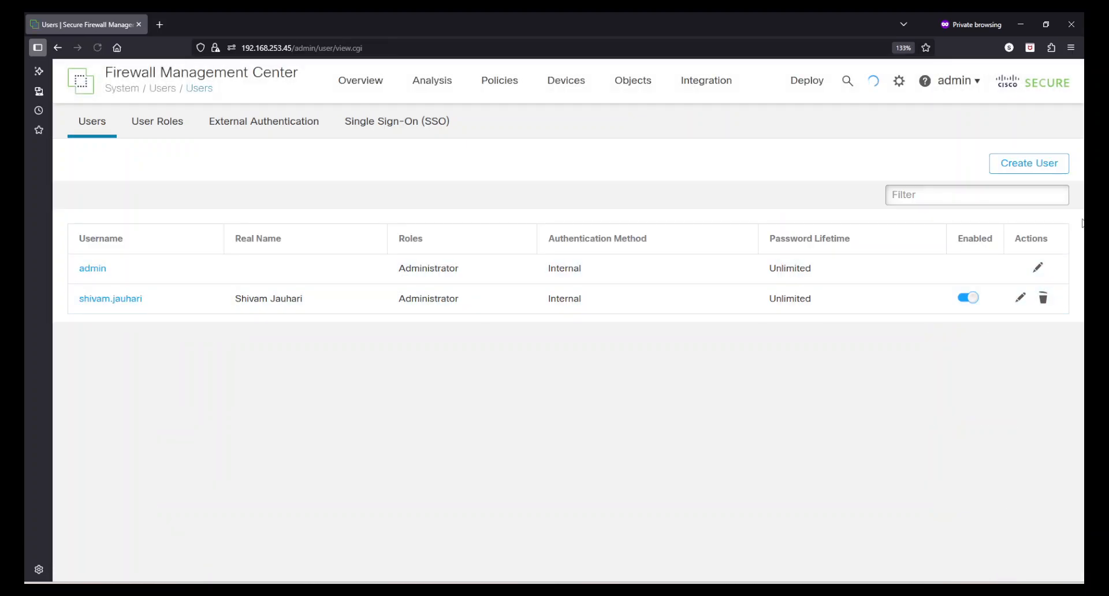
pyautogui.click(1027, 164)
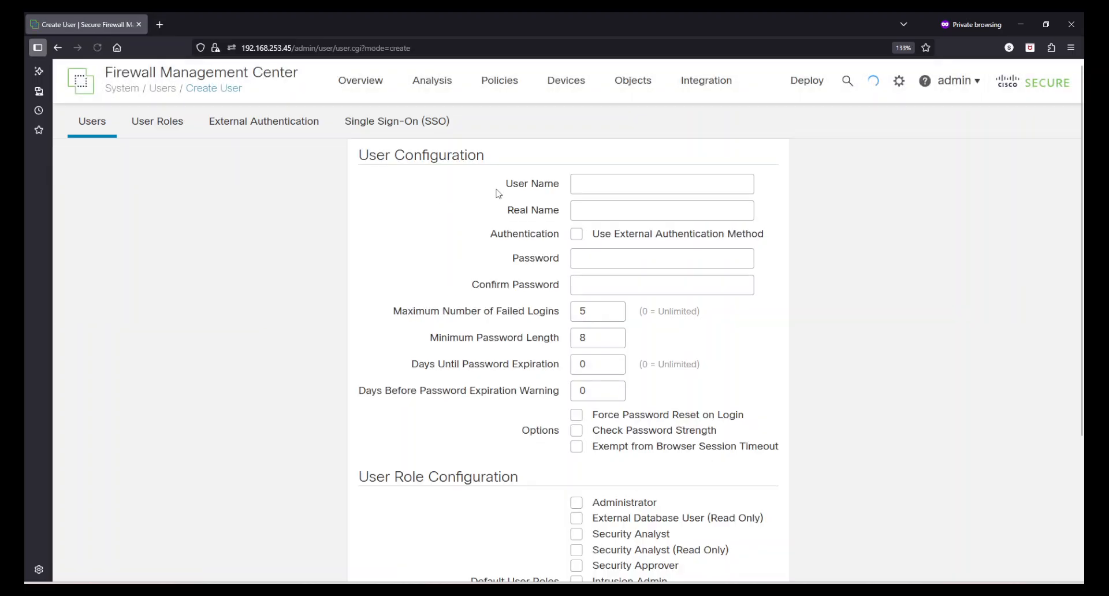
# Enter the new user's user name, real name and password with its confirmation.
pyautogui.click(640, 192)
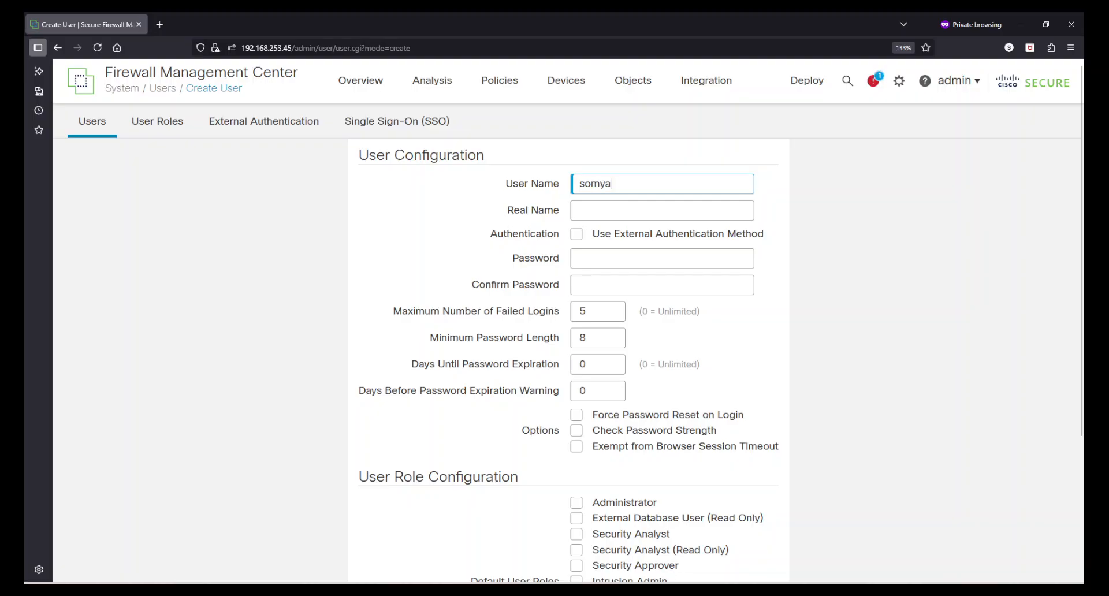
pyautogui.press('Tab')
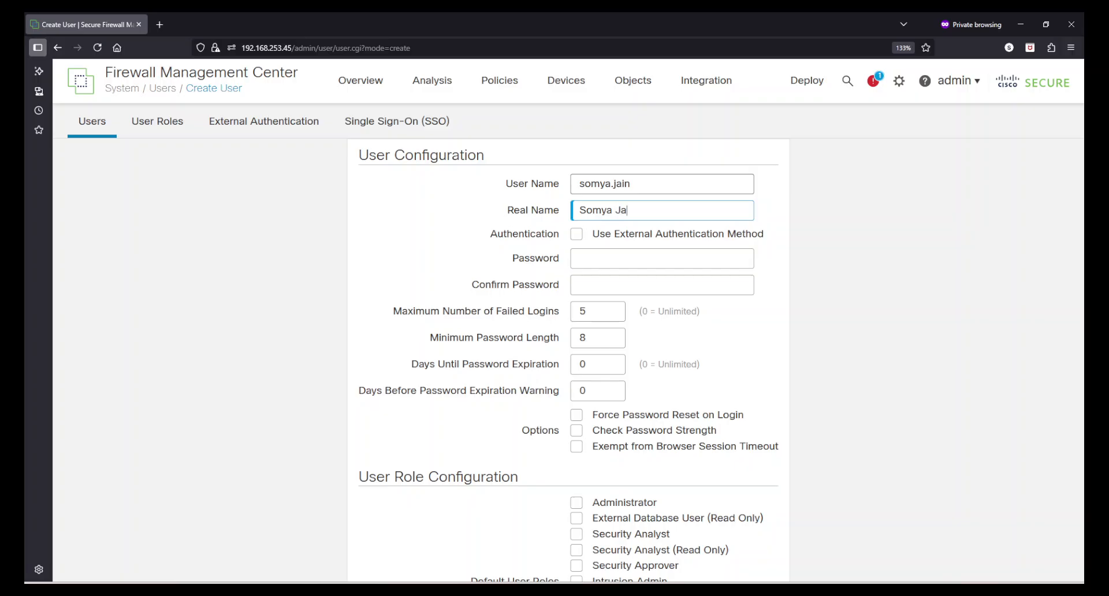
pyautogui.click(613, 257)
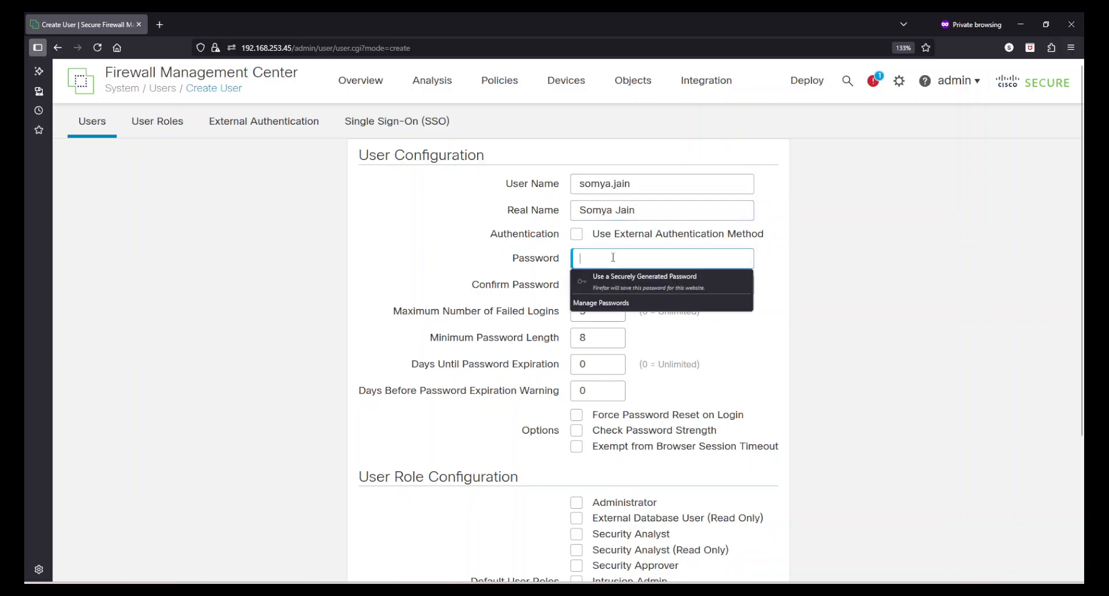
pyautogui.write('Cis')
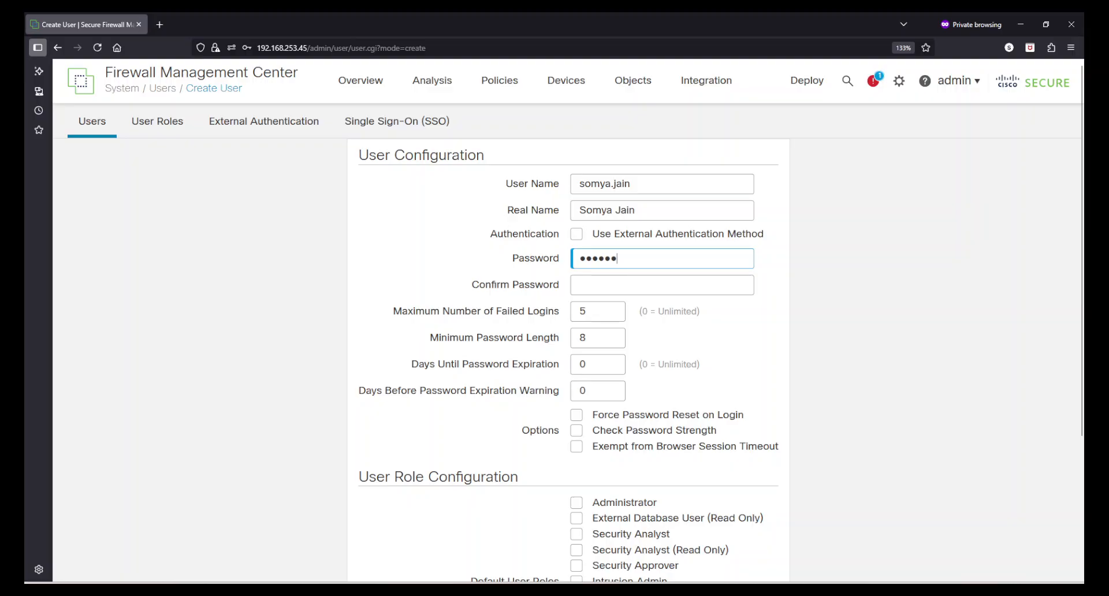
pyautogui.write('co@123')
pyautogui.press('Tab')
pyautogui.write('Ci')
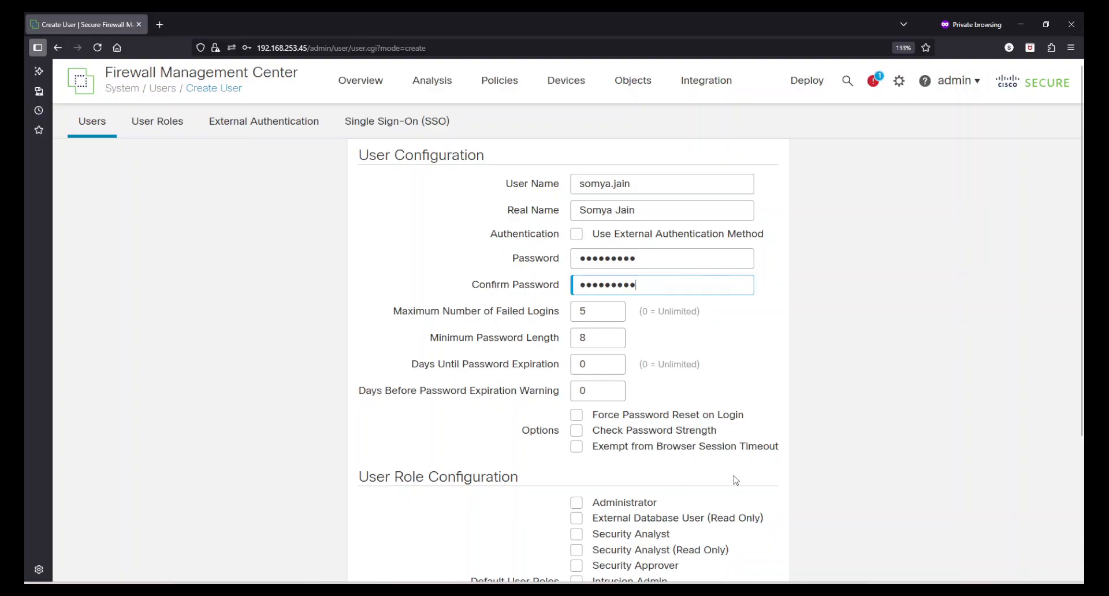
# Assign the Cyber Security Analyst custom role and save the user.
pyautogui.scroll(-3, 735, 480)
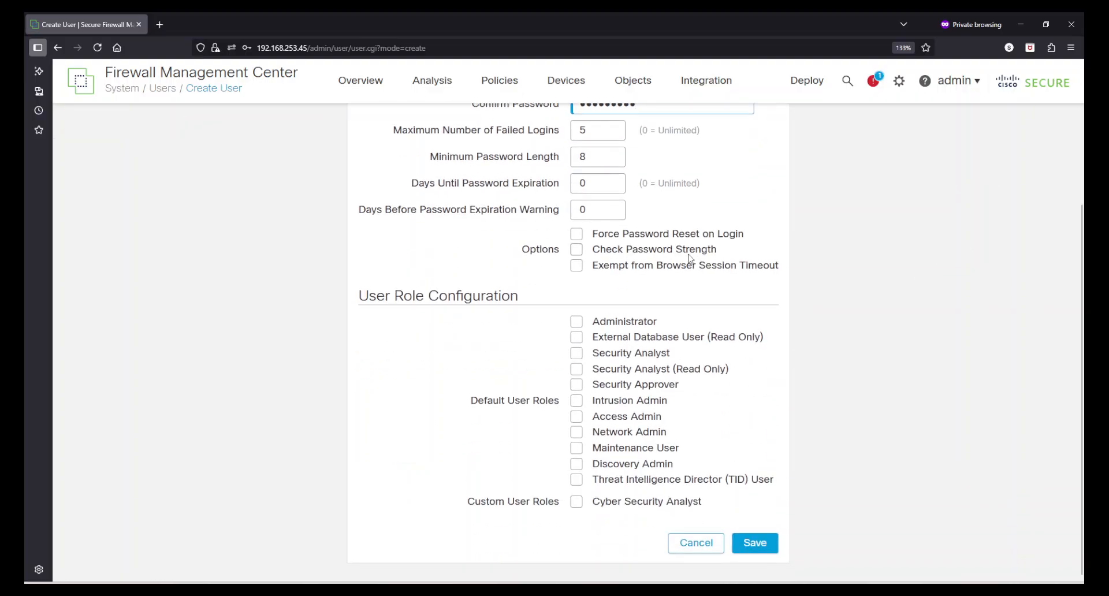
pyautogui.click(577, 501)
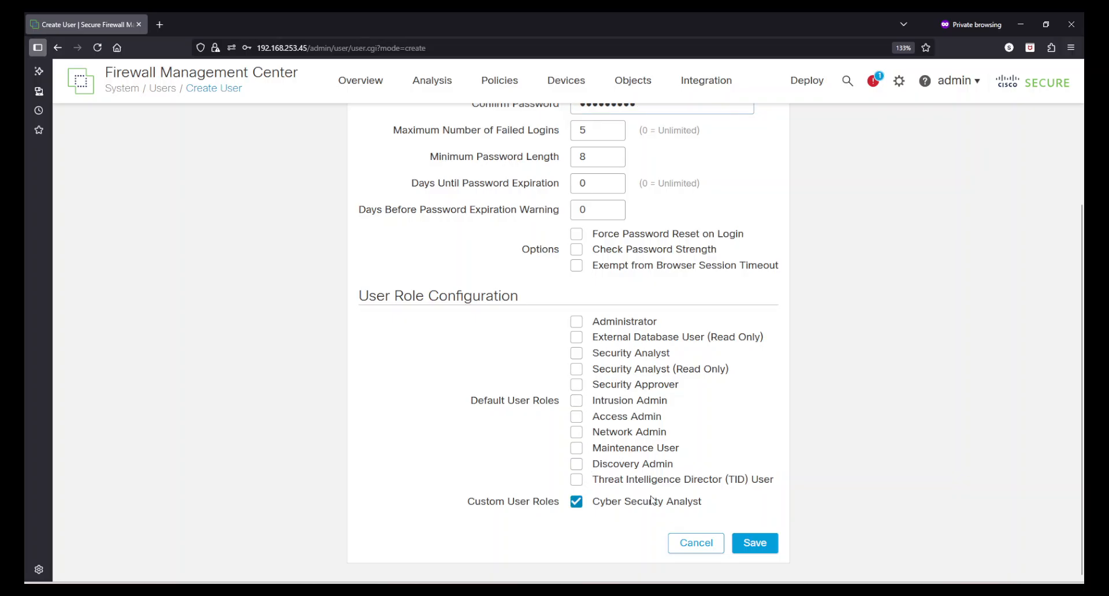
pyautogui.click(770, 543)
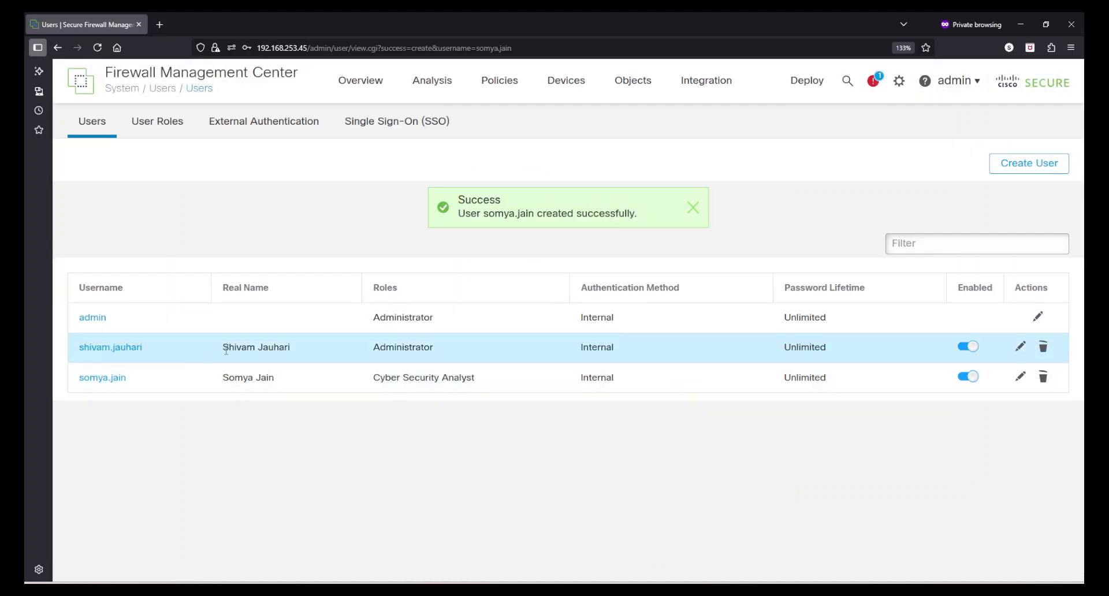
pyautogui.moveTo(226, 349); pyautogui.dragTo(317, 366)
pyautogui.moveTo(506, 346); pyautogui.dragTo(351, 348)
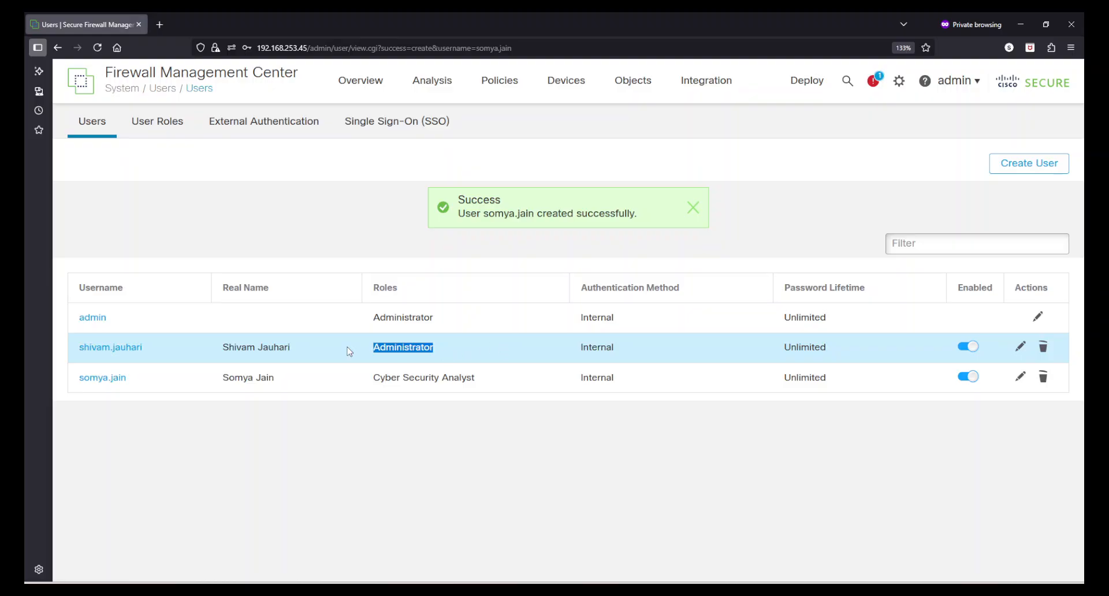
pyautogui.moveTo(233, 382); pyautogui.dragTo(376, 407)
pyautogui.click(606, 490)
pyautogui.moveTo(627, 360); pyautogui.dragTo(549, 349)
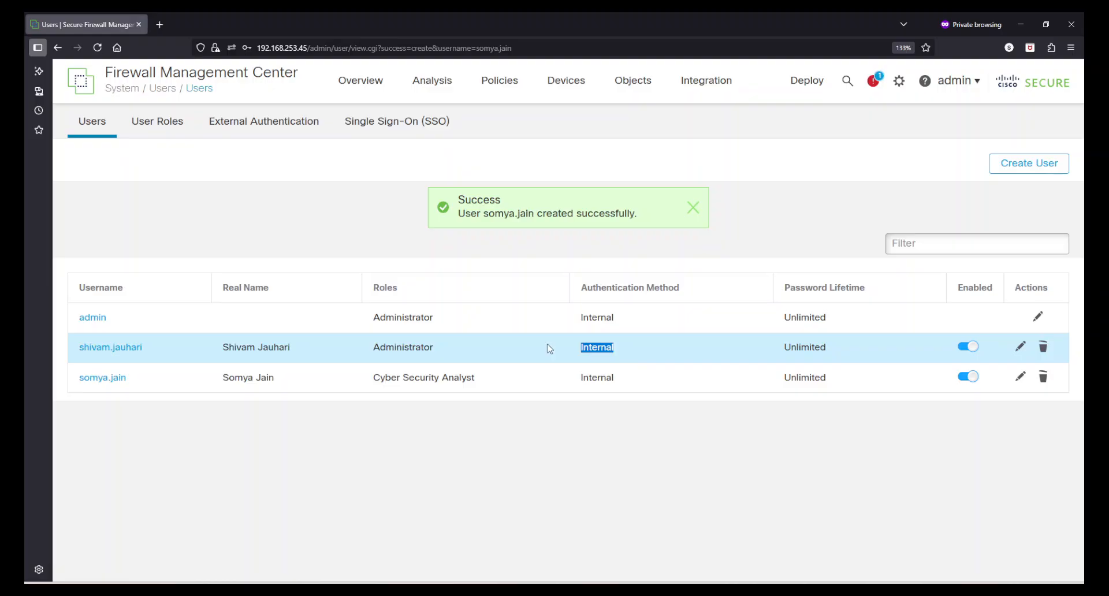
pyautogui.moveTo(633, 381); pyautogui.dragTo(563, 381)
pyautogui.click(645, 460)
pyautogui.moveTo(838, 354); pyautogui.dragTo(738, 357)
pyautogui.moveTo(830, 385); pyautogui.dragTo(723, 385)
pyautogui.click(758, 472)
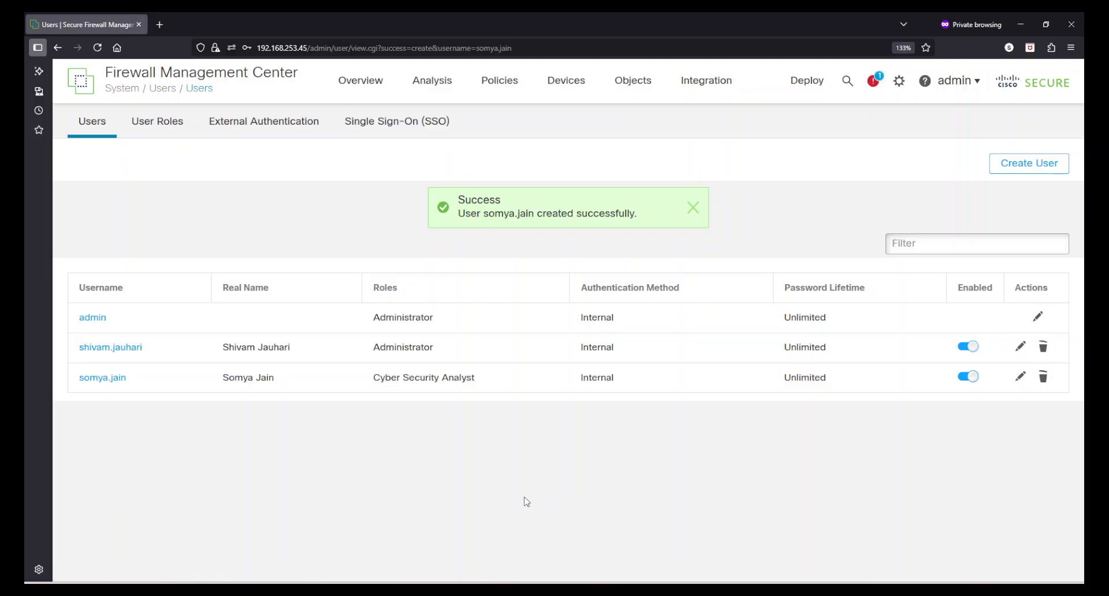
# Open the Cyber Security Analyst role from User Roles for review, then cancel out of the editor.
pyautogui.click(169, 133)
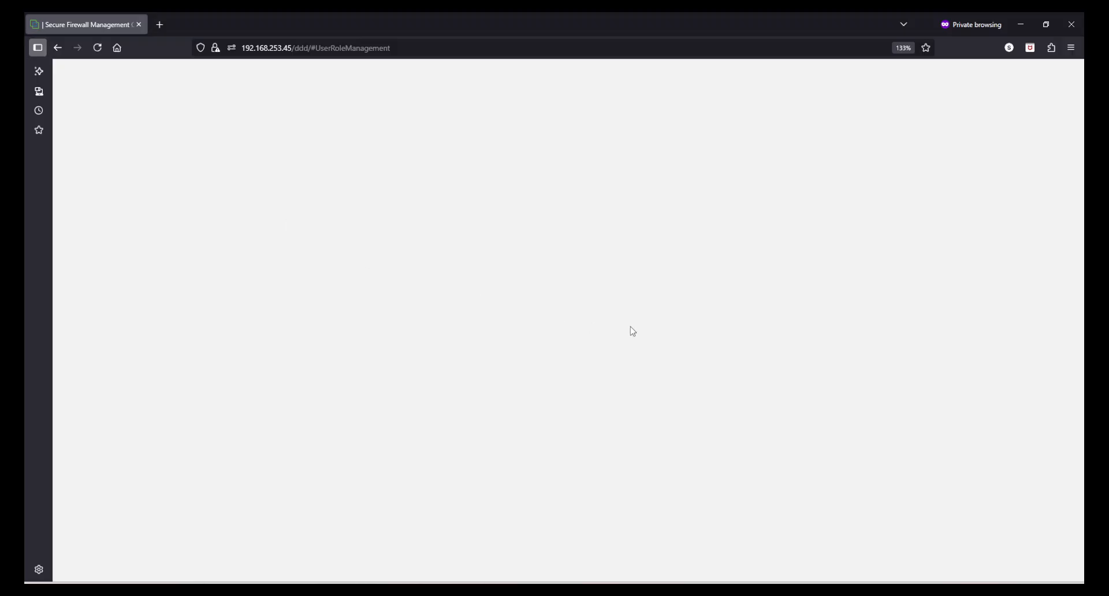
pyautogui.scroll(-3, 838, 491)
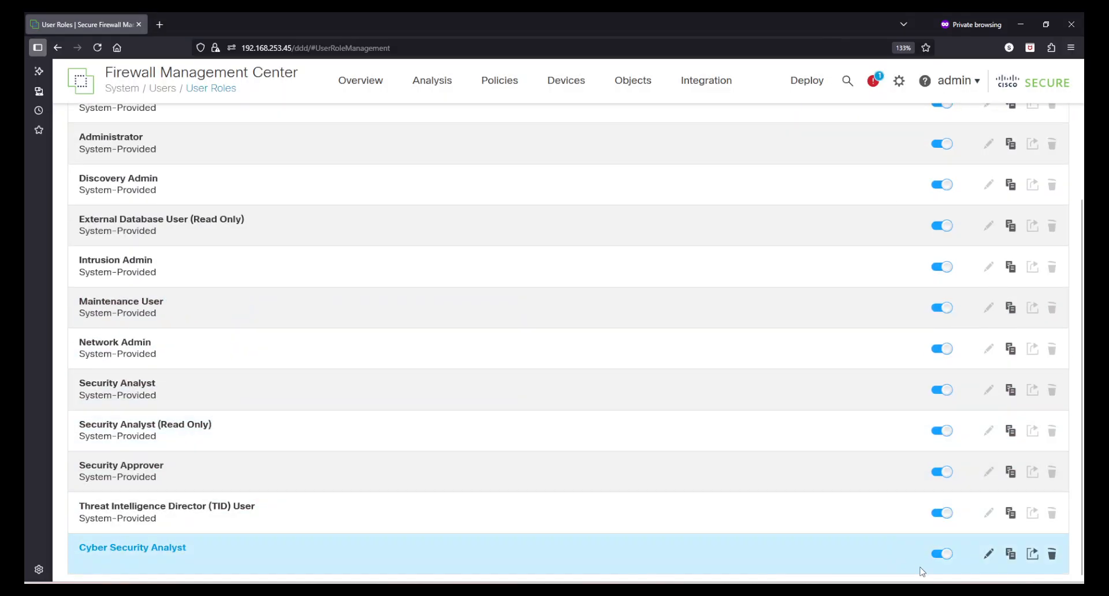
pyautogui.click(987, 554)
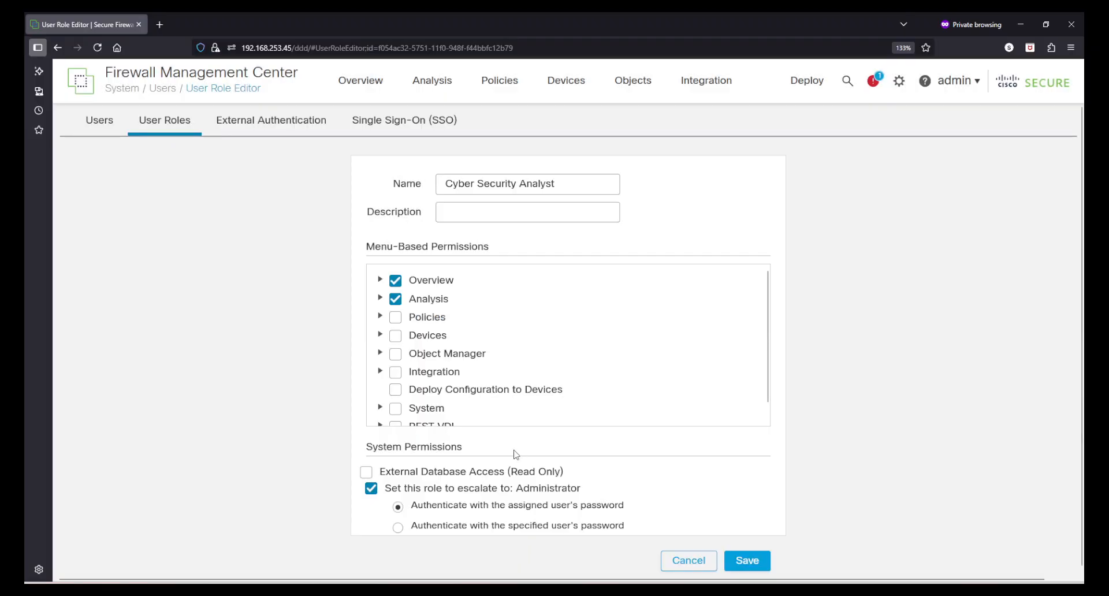
pyautogui.click(685, 561)
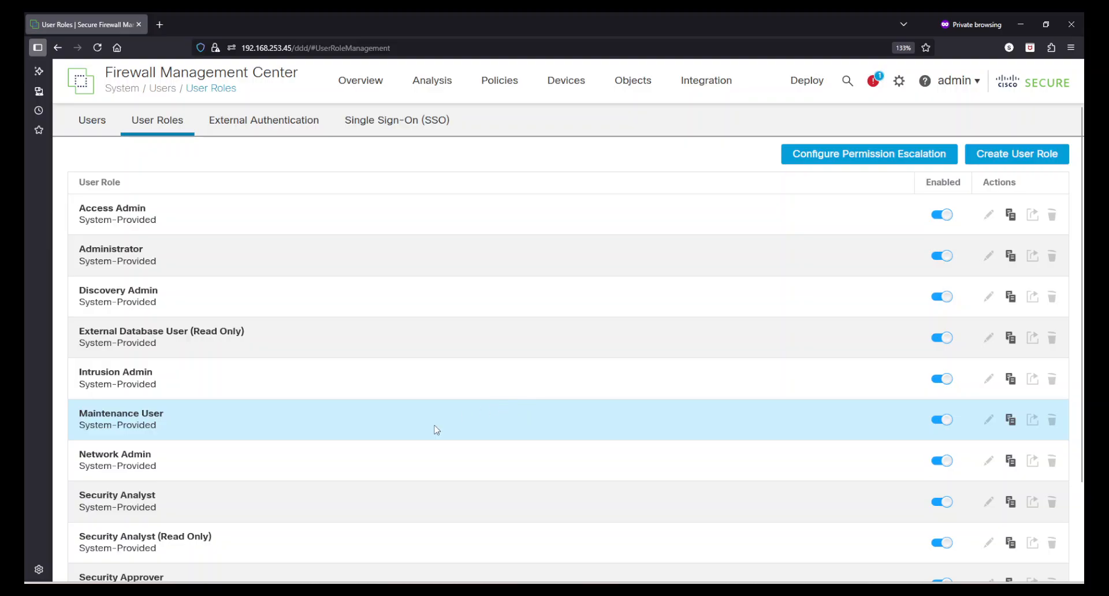
pyautogui.scroll(-3, 433, 428)
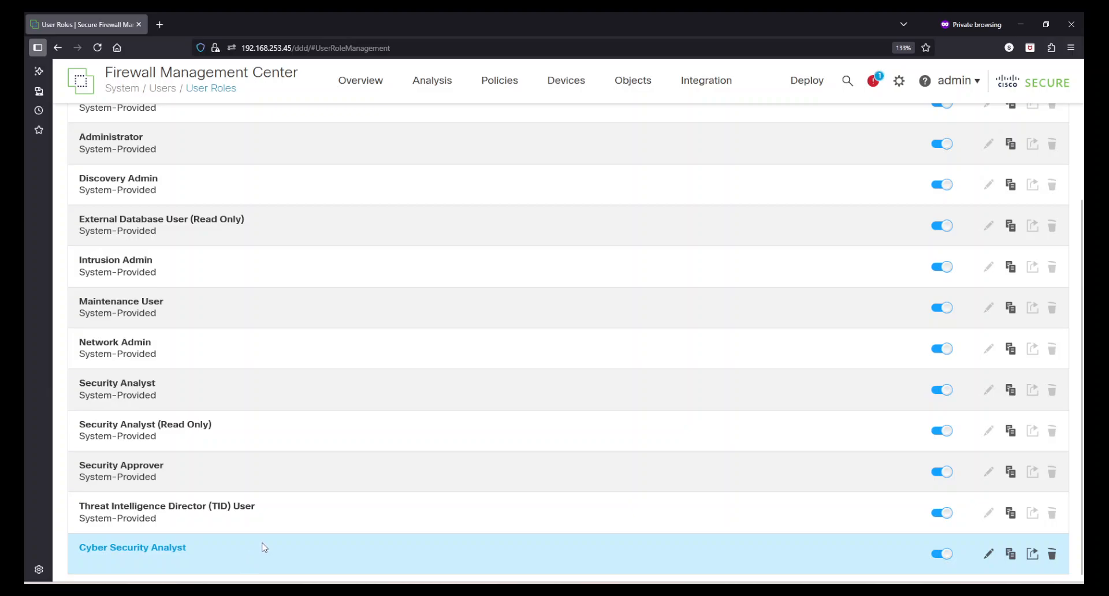
pyautogui.scroll(3, 264, 548)
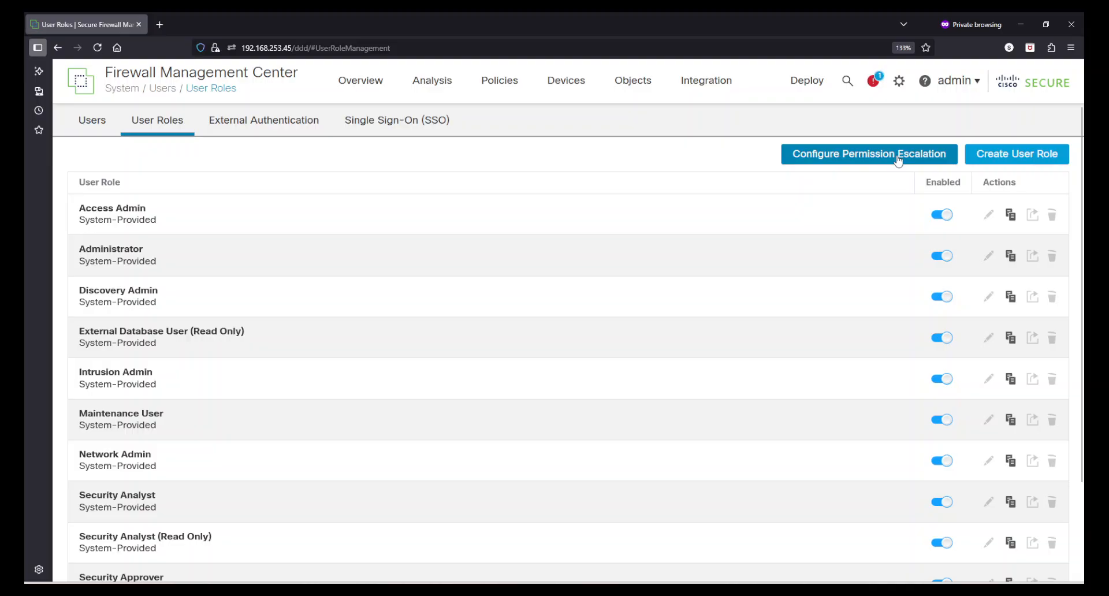
pyautogui.click(897, 157)
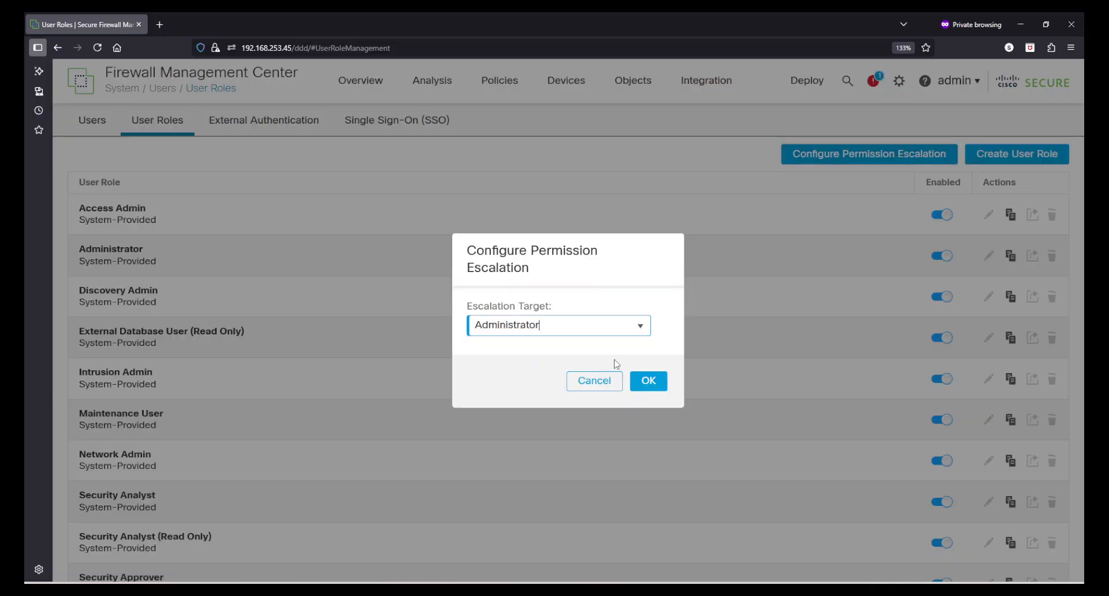
pyautogui.click(638, 328)
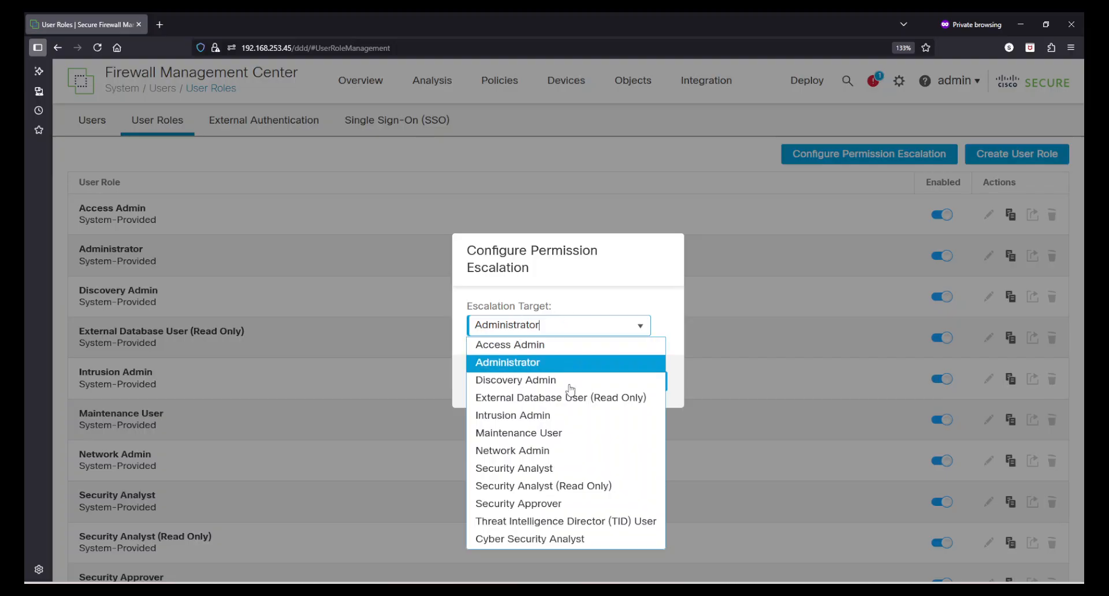
pyautogui.click(635, 303)
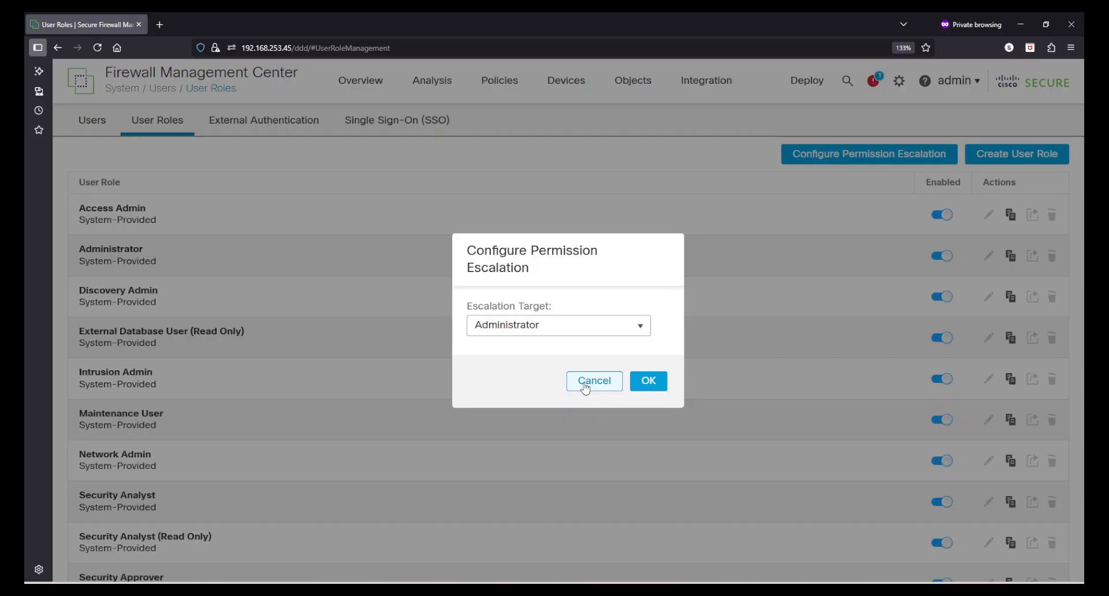
pyautogui.click(585, 386)
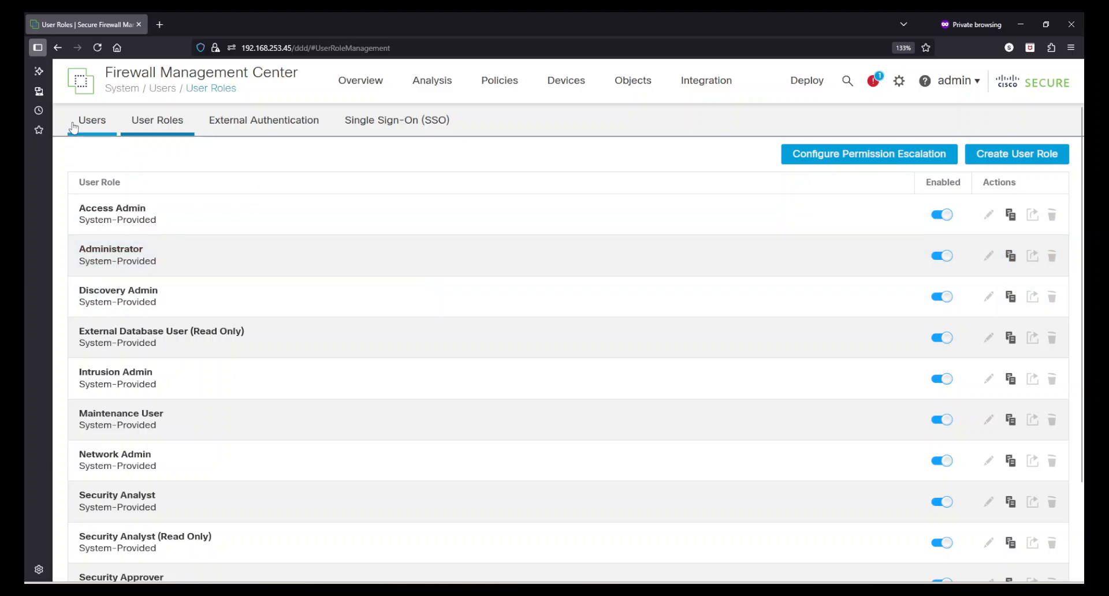
# Return to the Users list and open a maximized private Edge window.
pyautogui.click(161, 130)
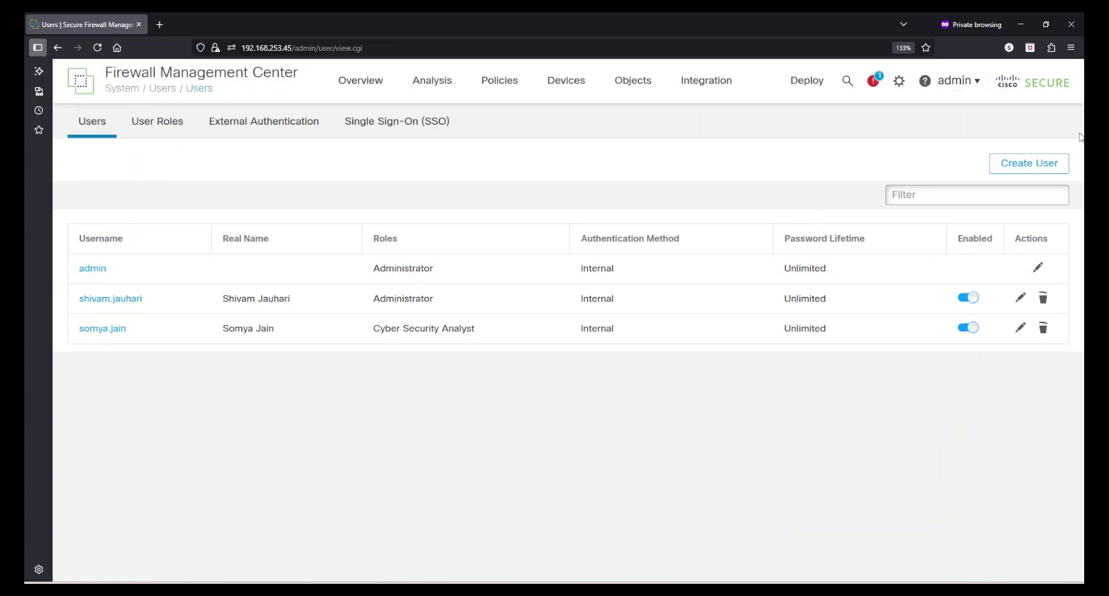
pyautogui.click(1070, 47)
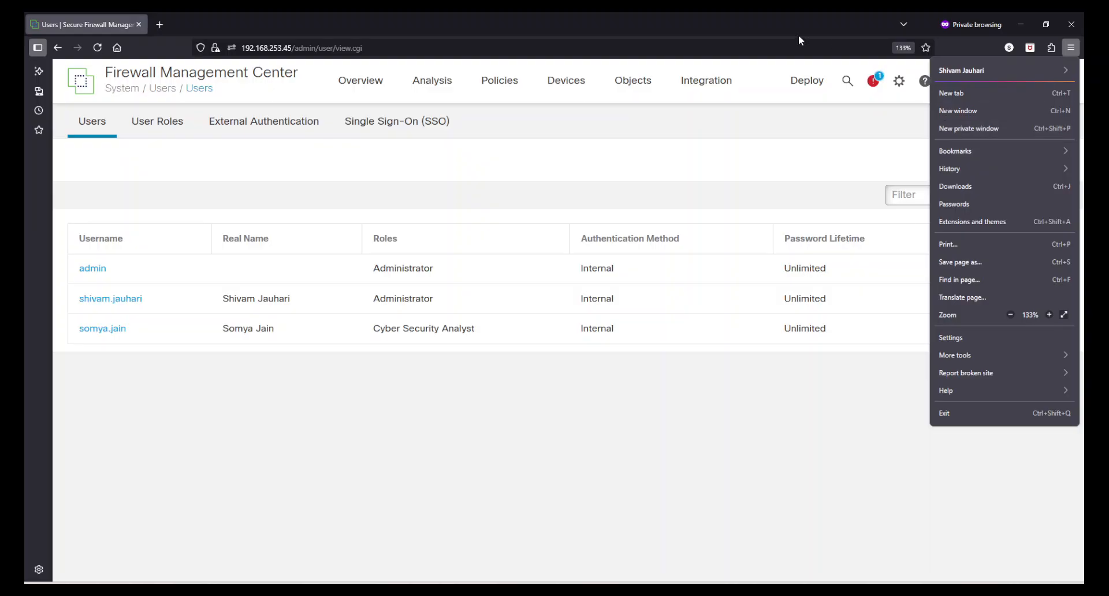
pyautogui.click(693, 15)
pyautogui.rightClick(617, 592)
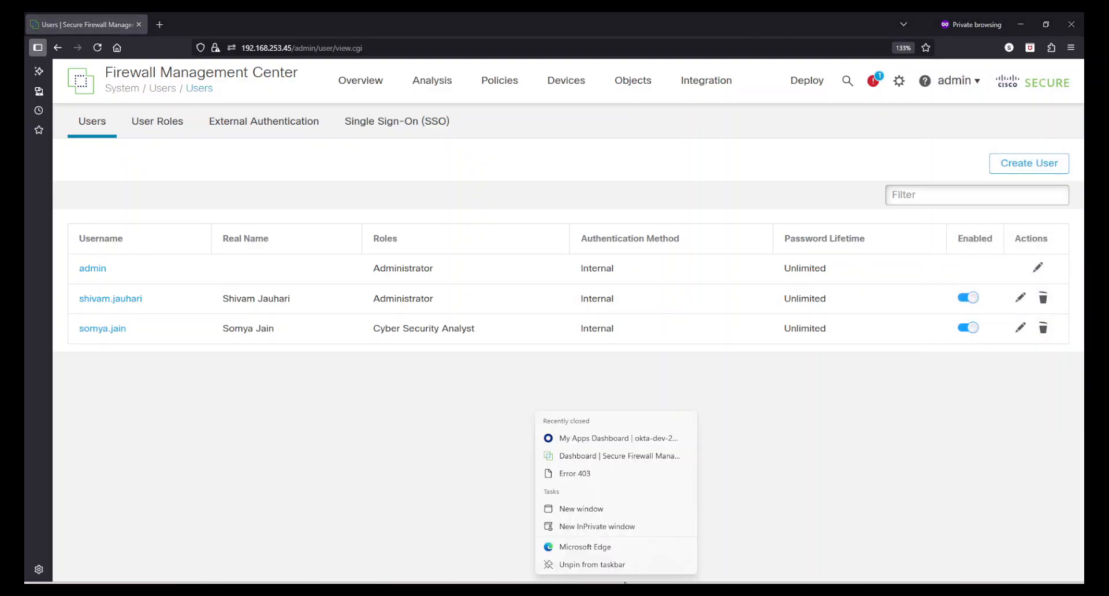
pyautogui.click(621, 526)
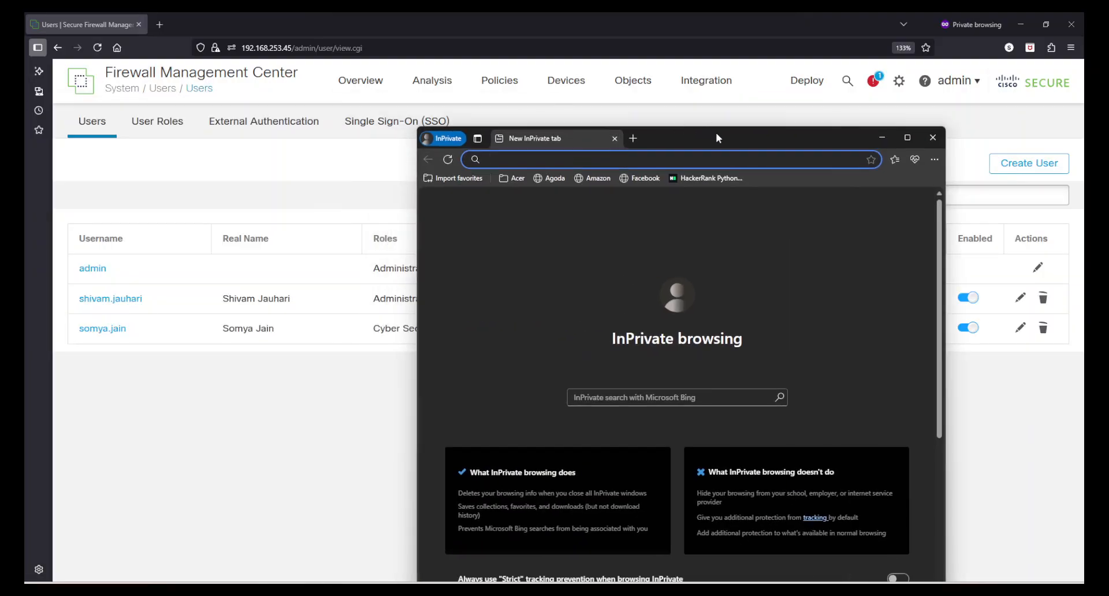
pyautogui.doubleClick(716, 133)
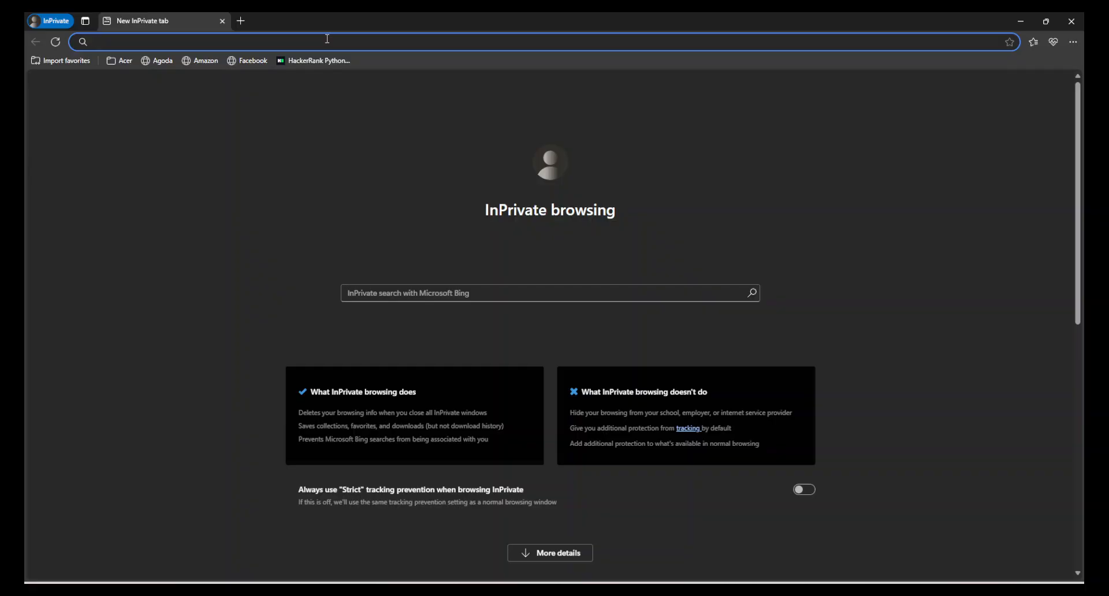
# Load the management center login page and set the browser zoom to 125%.
pyautogui.write('192')
pyautogui.press('Return')
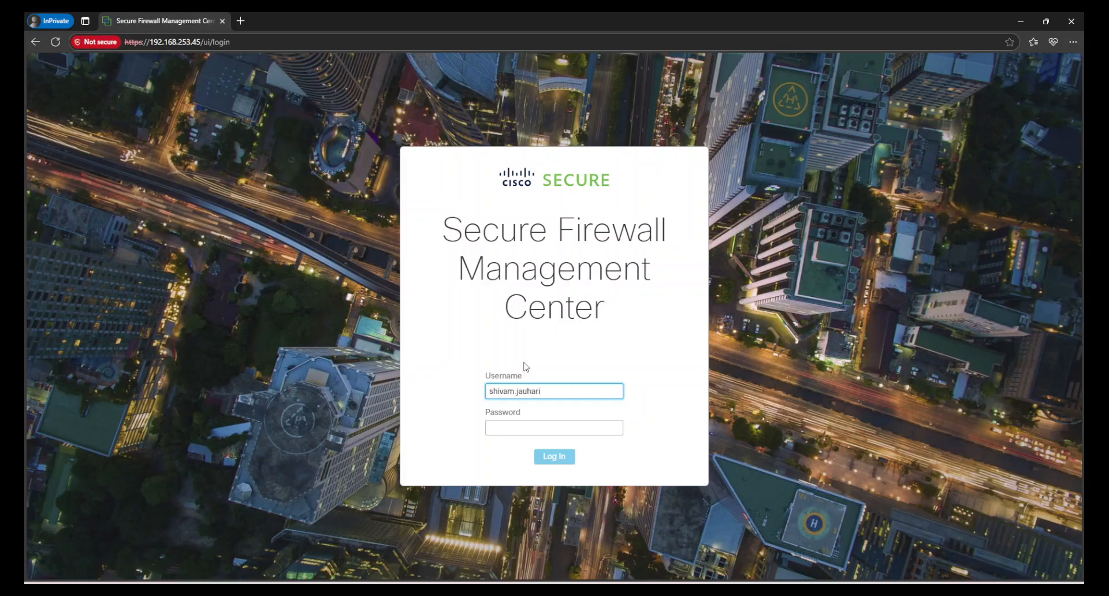
pyautogui.click(1073, 42)
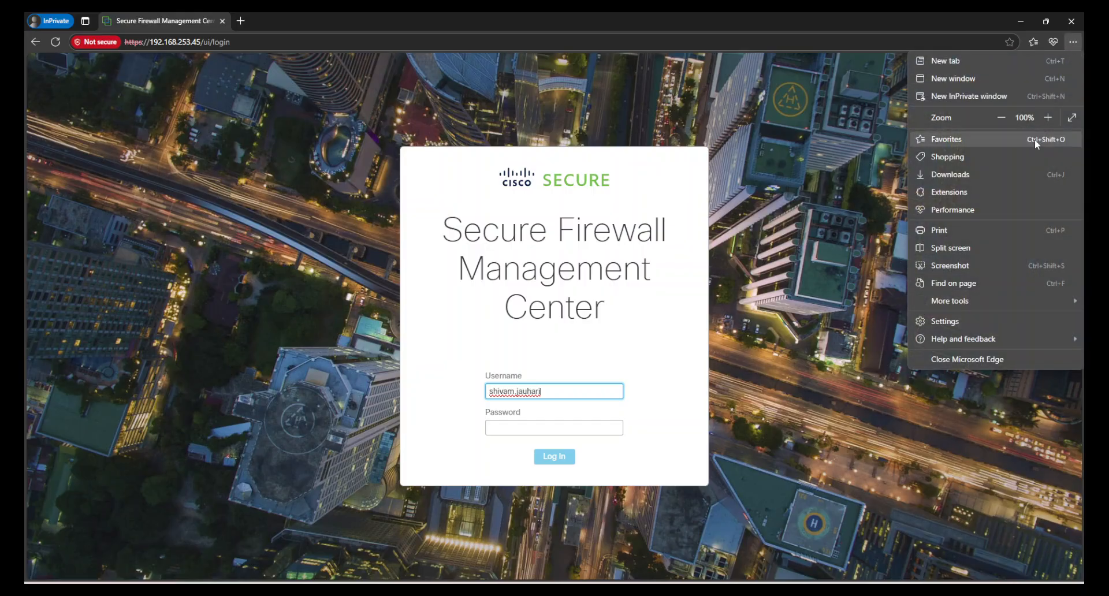
pyautogui.click(1045, 119)
pyautogui.click(1045, 119)
pyautogui.click(1046, 118)
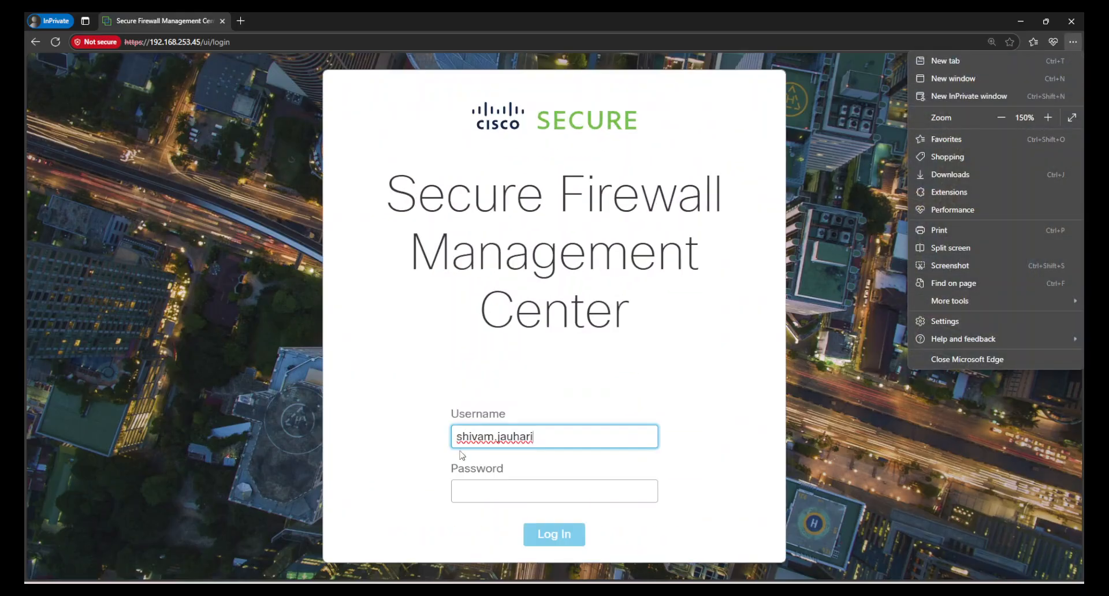
pyautogui.click(1001, 118)
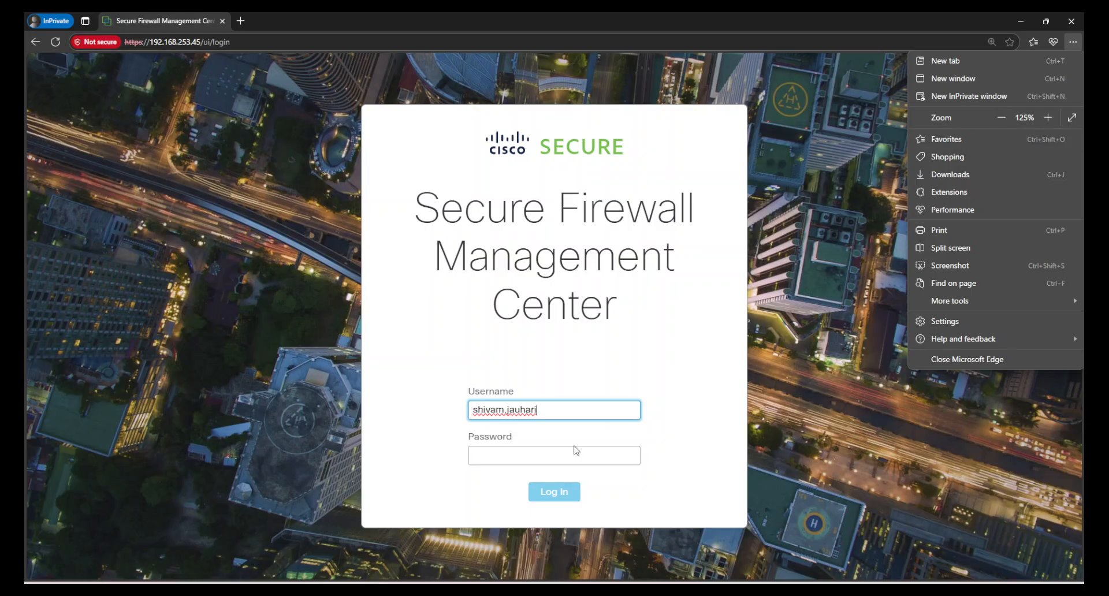
# Sign in with the administrator password.
pyautogui.click(510, 453)
pyautogui.write('*')
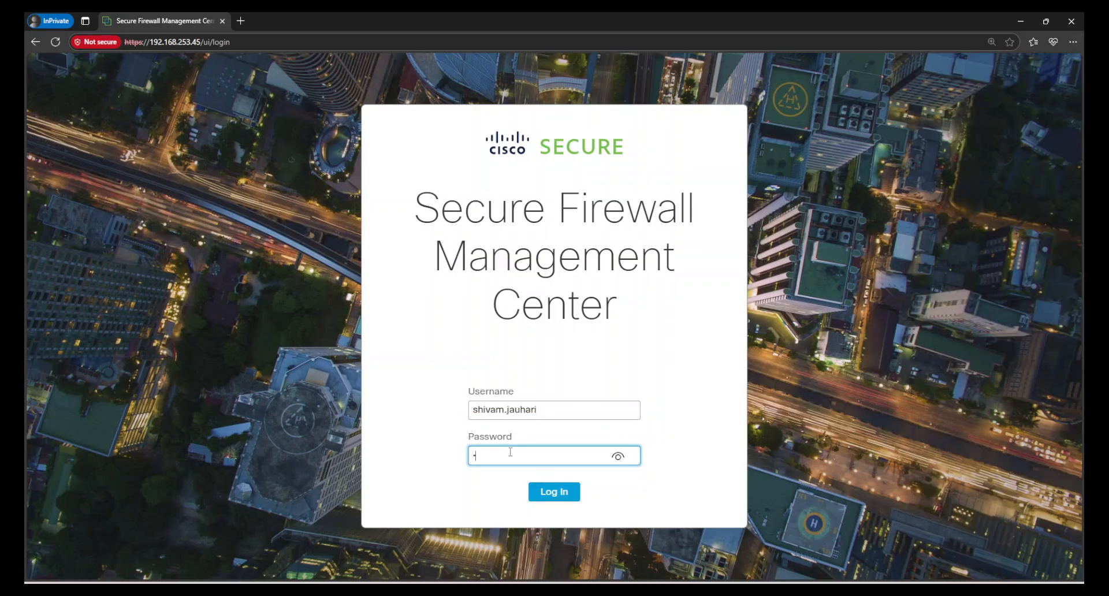
pyautogui.write('********')
pyautogui.press('Return')
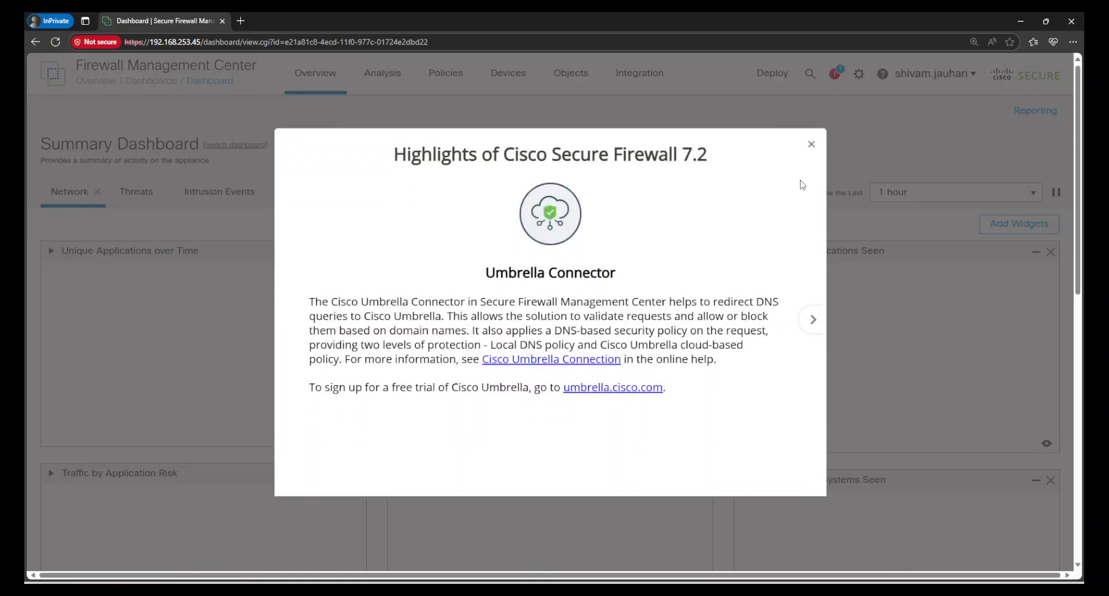
# Dismiss the release highlights popup and check the account and system settings menus.
pyautogui.click(811, 144)
pyautogui.click(935, 90)
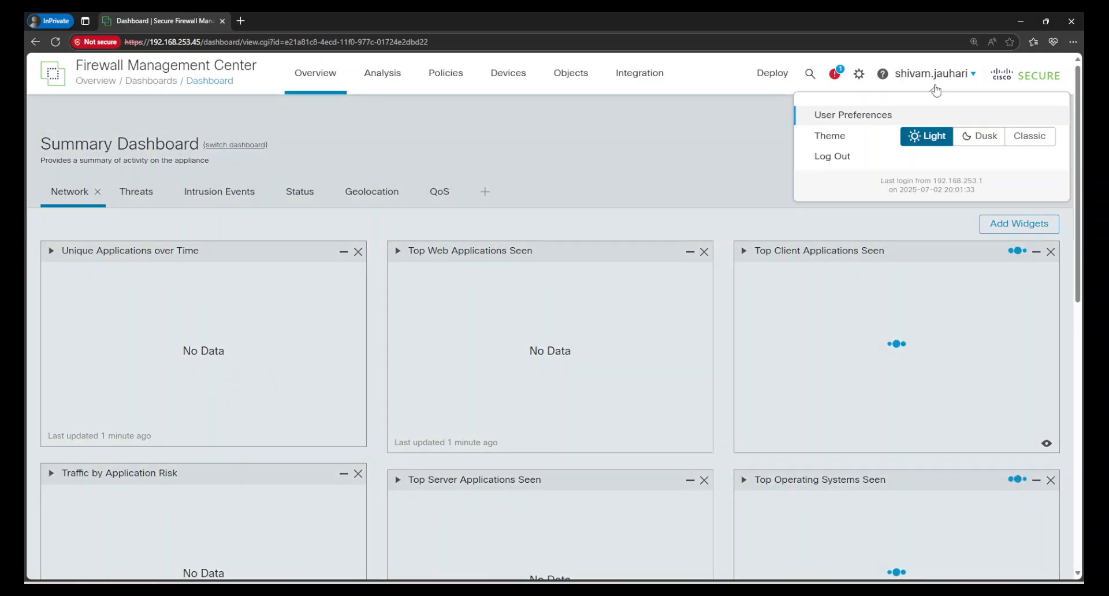
pyautogui.click(591, 196)
pyautogui.scroll(-8, 591, 193)
pyautogui.scroll(3, 754, 341)
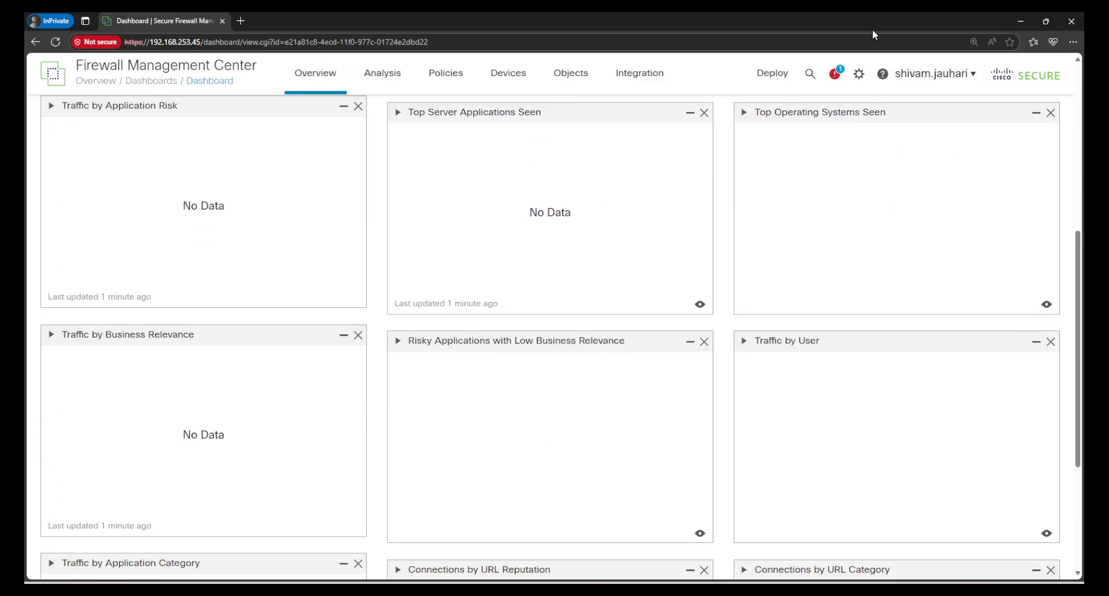
pyautogui.click(859, 73)
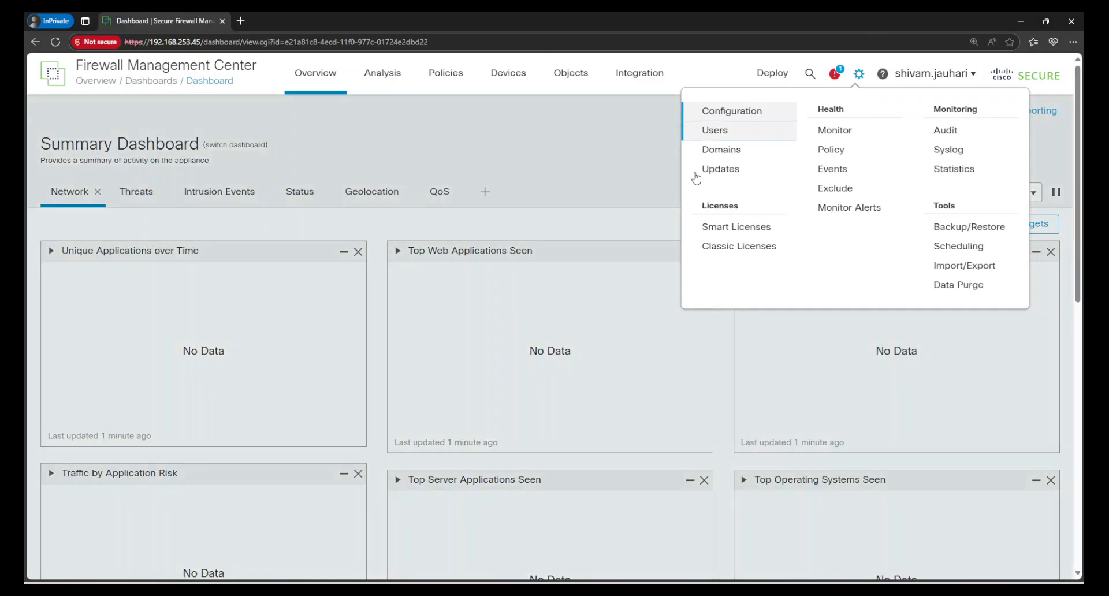
pyautogui.click(459, 131)
pyautogui.scroll(8, 475, 174)
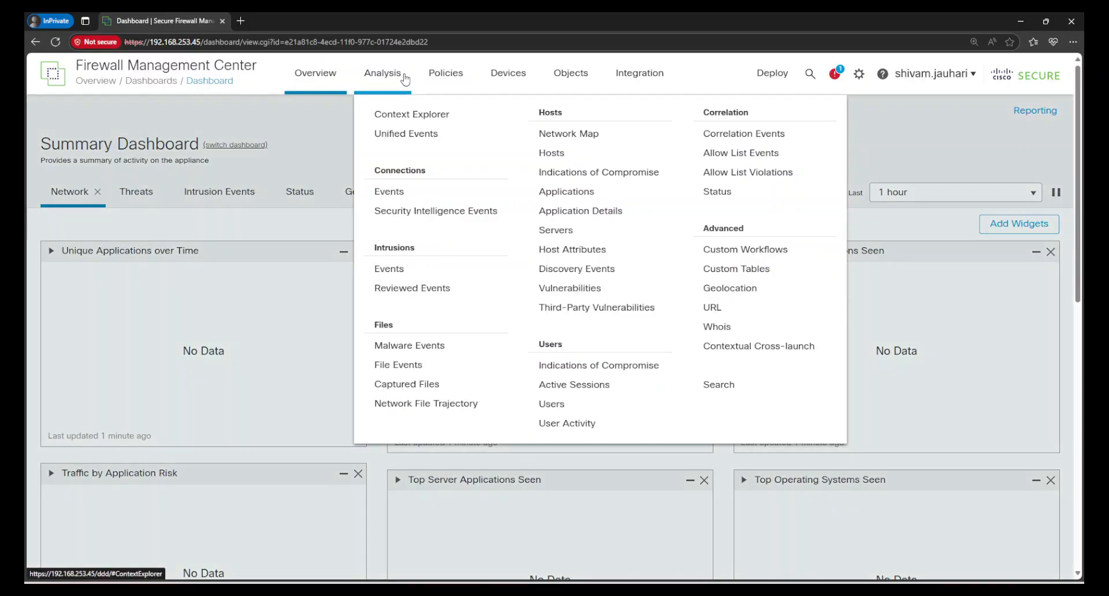
# Review FTD-1 and FTD-2 under Devices > Device Management, then log out and confirm.
pyautogui.moveTo(512, 74)
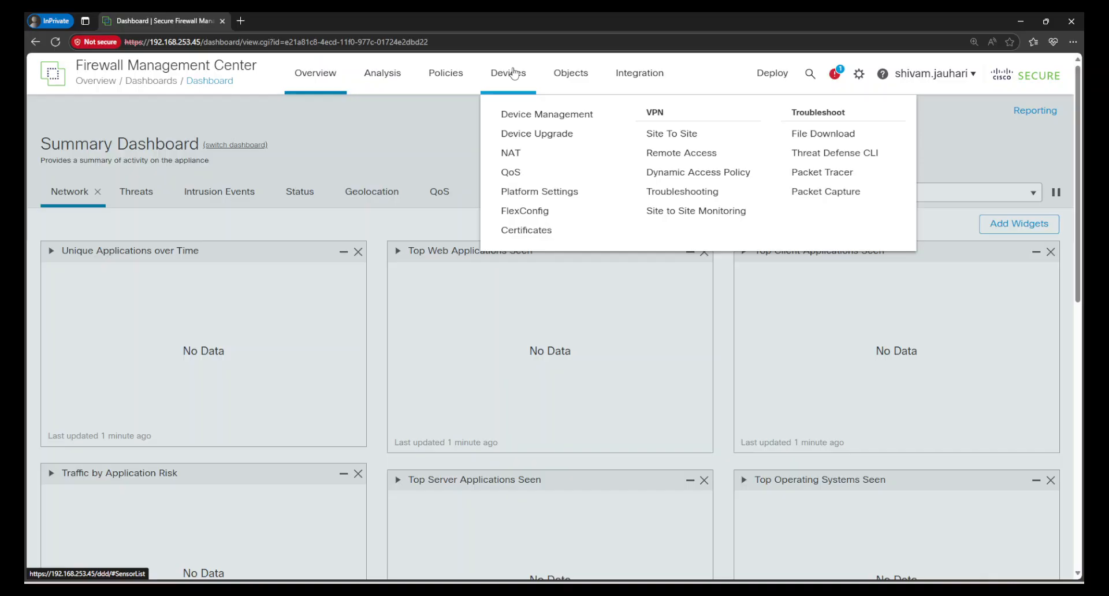
pyautogui.click(512, 115)
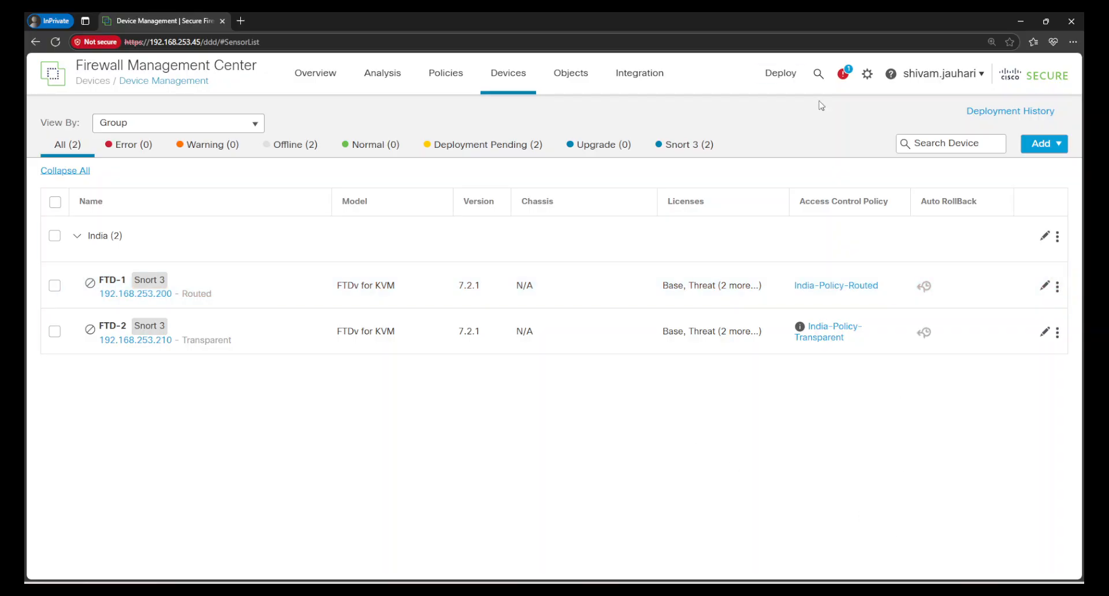
pyautogui.click(950, 75)
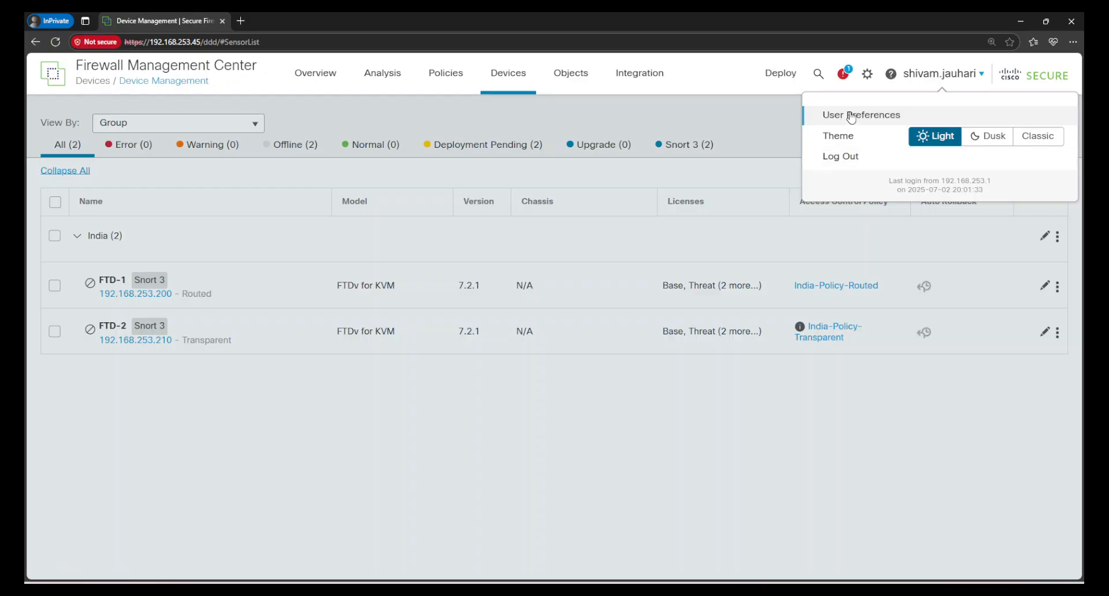
pyautogui.click(848, 157)
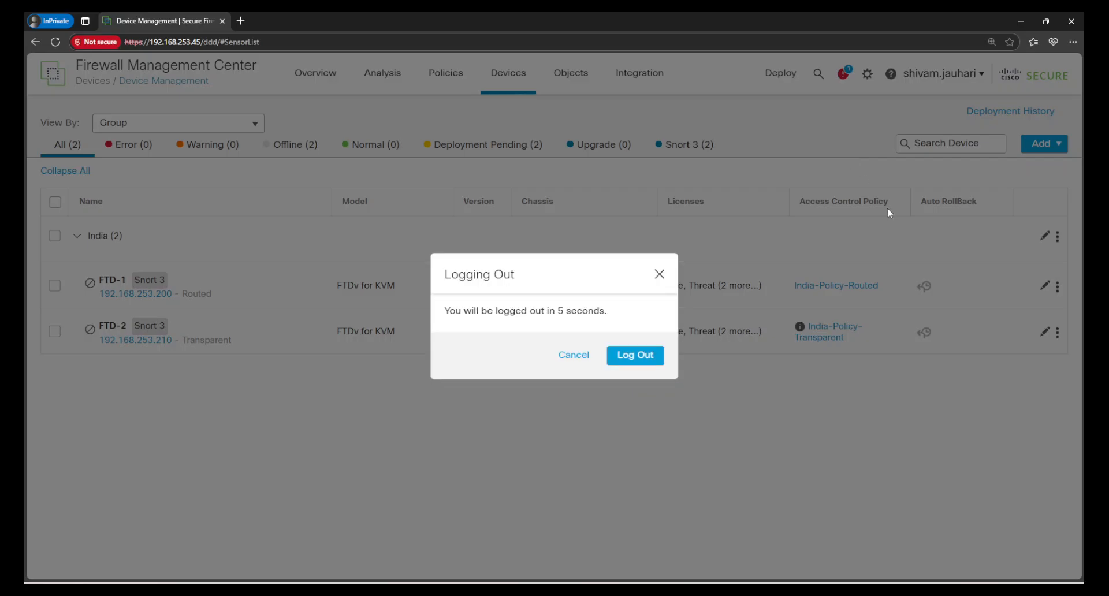
pyautogui.click(645, 356)
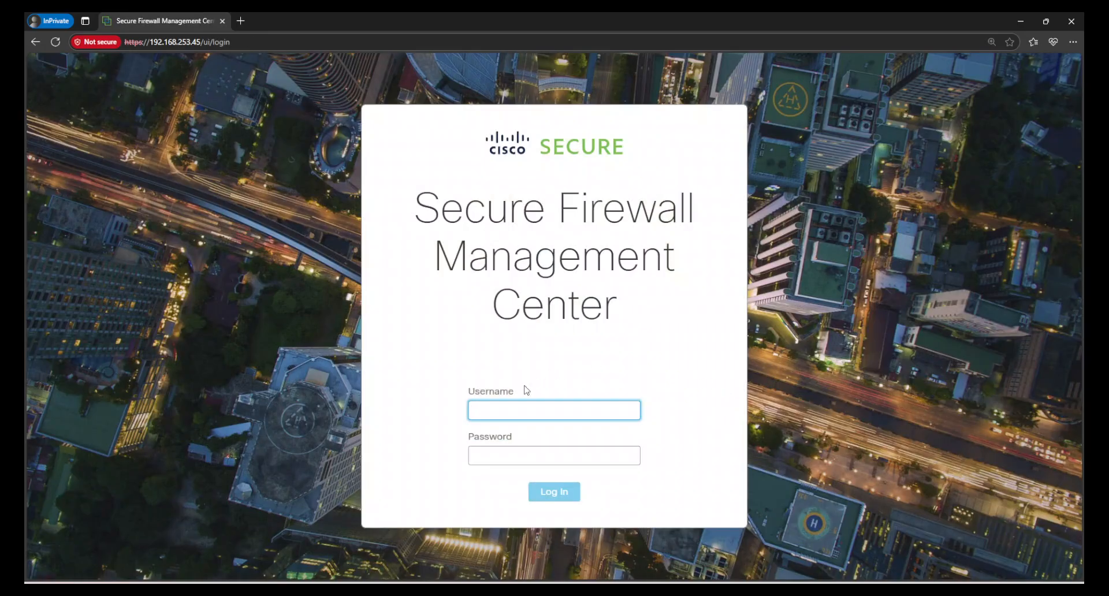
# Sign in with the analyst's username and password.
pyautogui.press('Tab')
pyautogui.write('*')
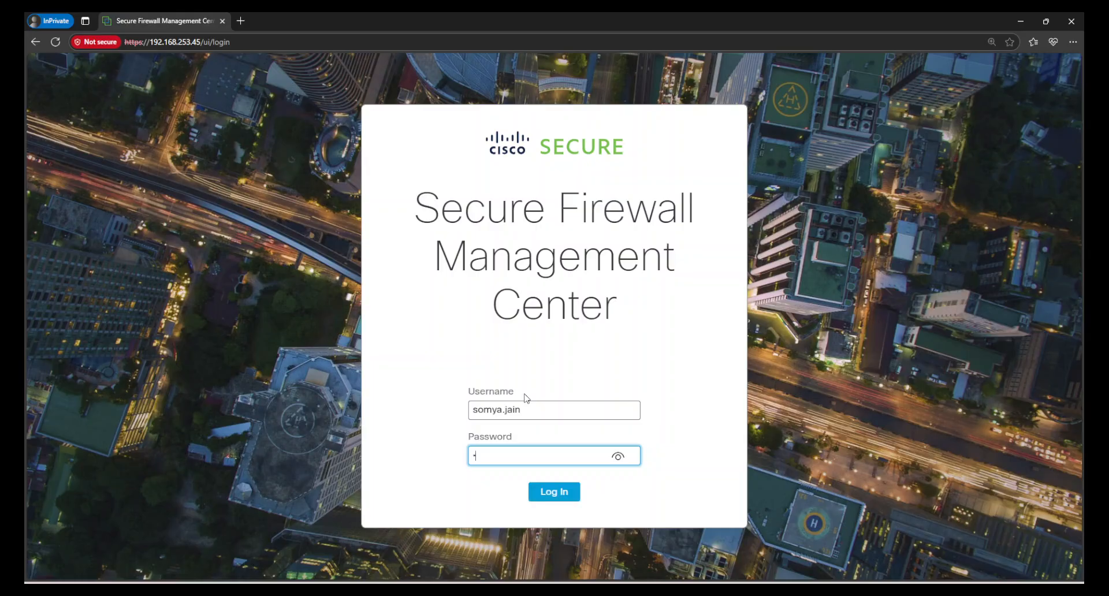
pyautogui.write('********')
pyautogui.press('Return')
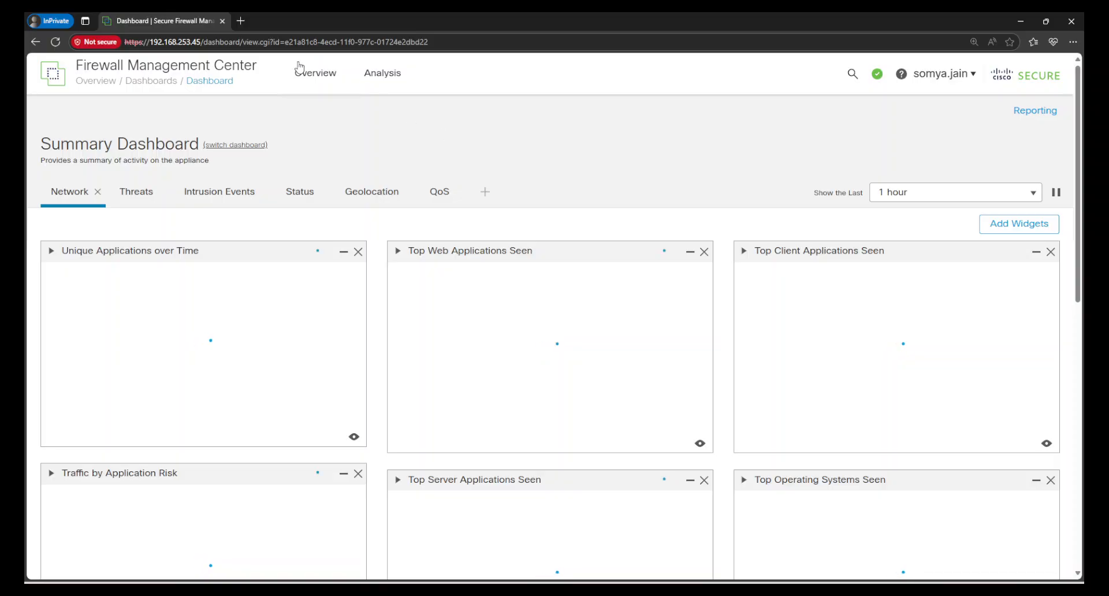
# Check which Analysis pages the analyst can reach and scroll the dashboard.
pyautogui.scroll(-8, 496, 185)
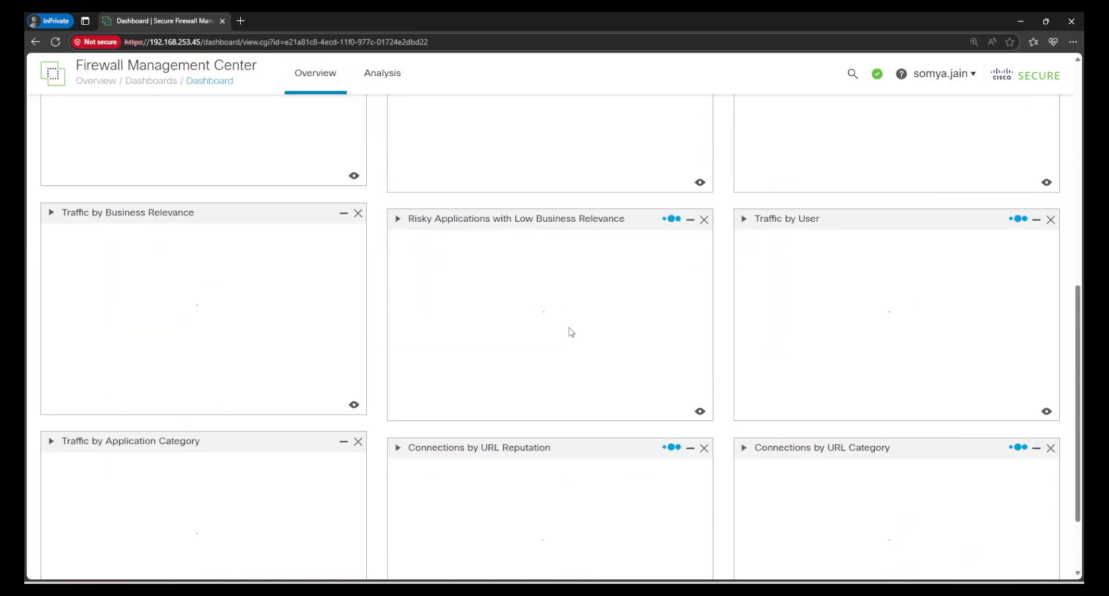
pyautogui.scroll(8, 570, 329)
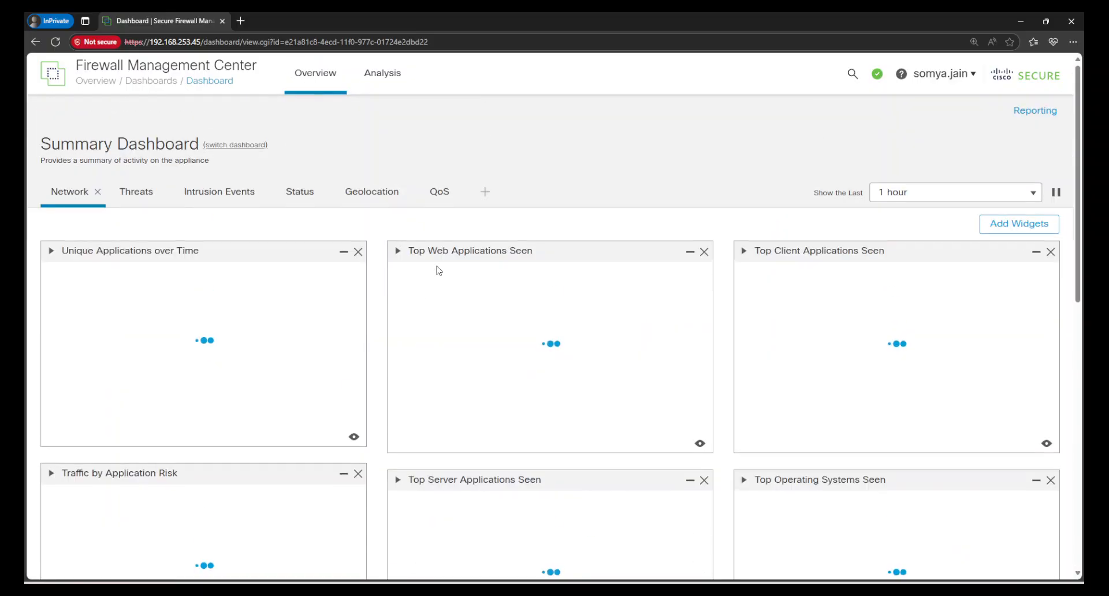
pyautogui.click(384, 80)
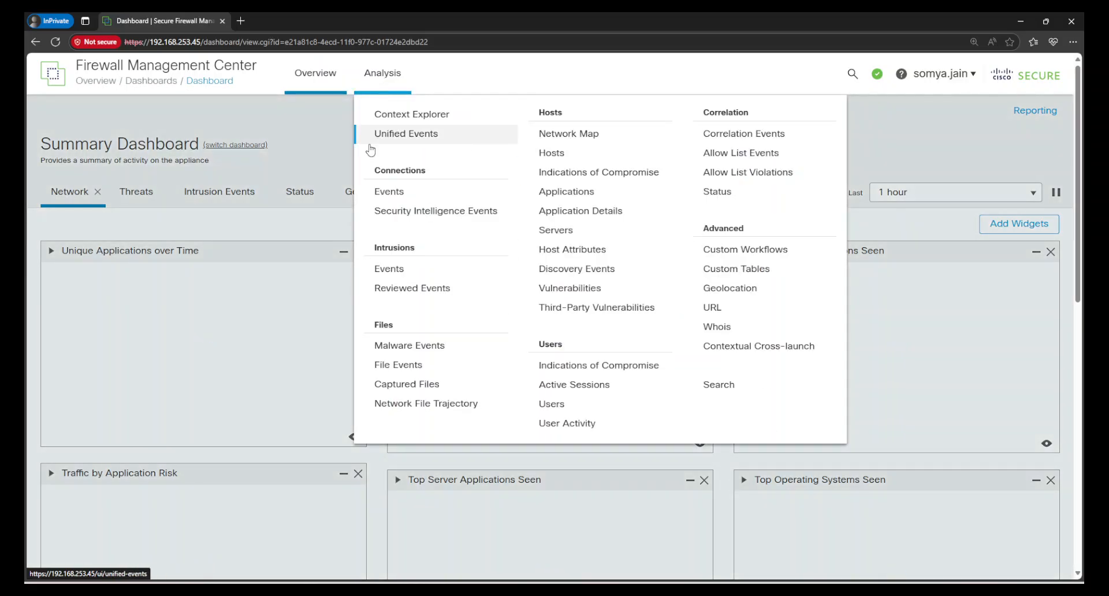
pyautogui.scroll(-10, 755, 404)
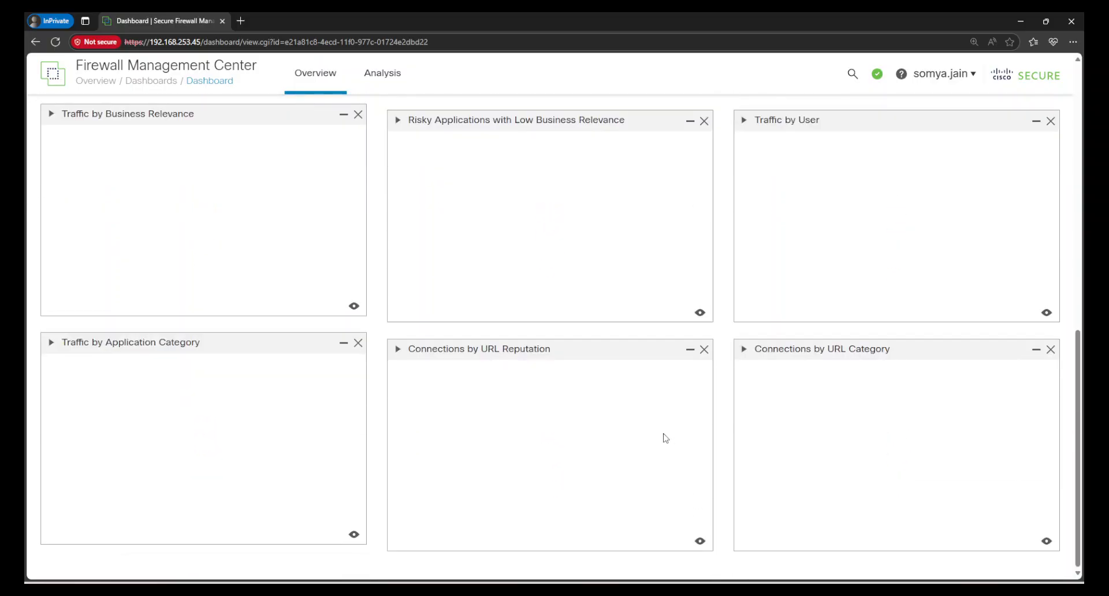
pyautogui.scroll(8, 665, 438)
pyautogui.scroll(3, 666, 438)
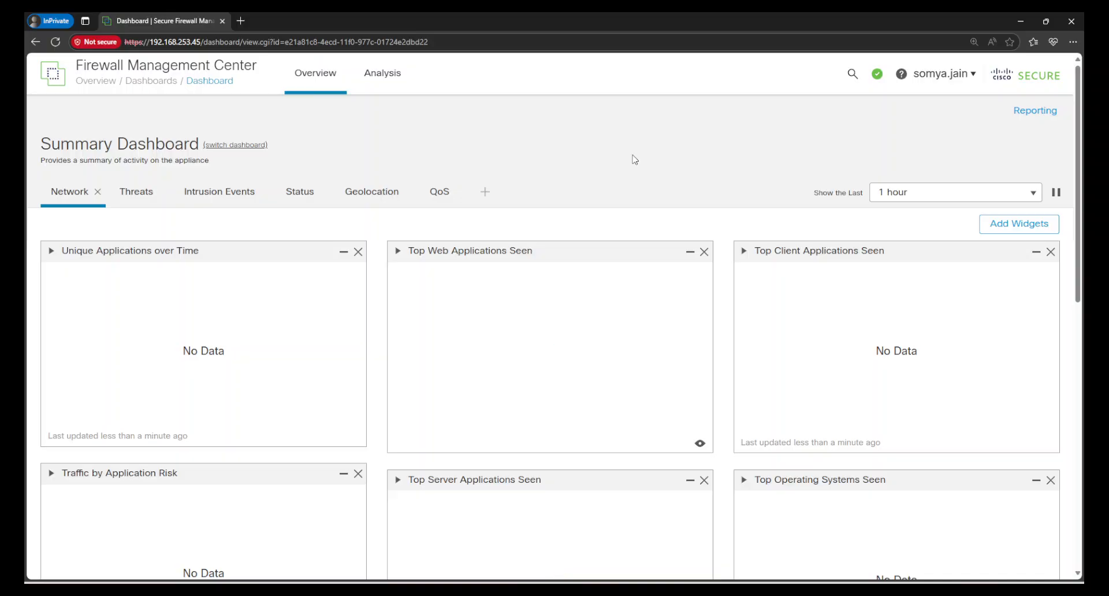
# Choose Escalate Privileges from the account menu, enter the password, and review the expanded dashboard.
pyautogui.click(970, 81)
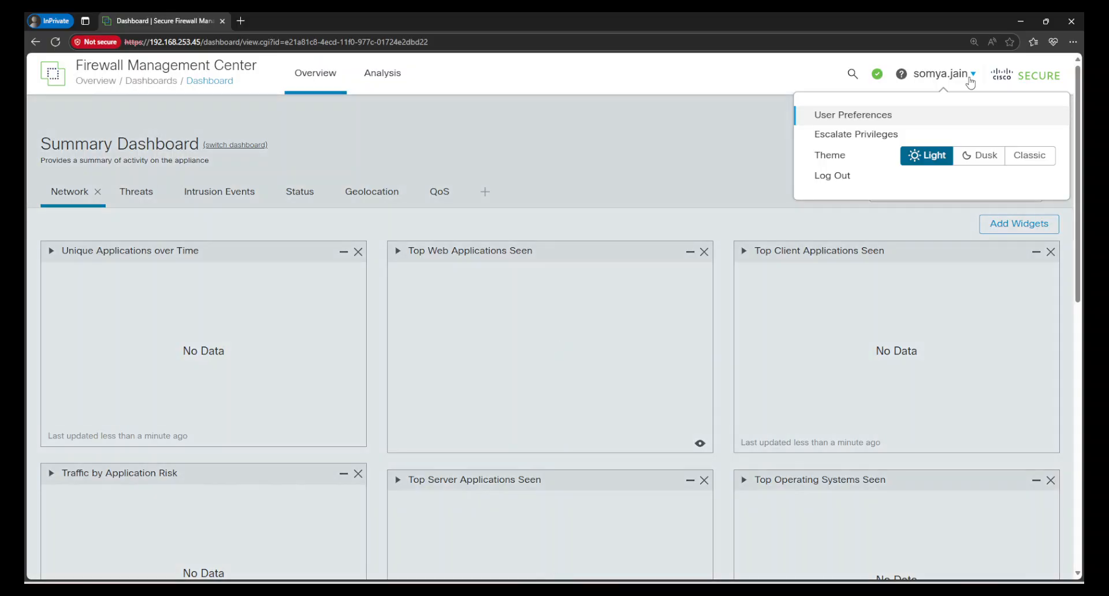
pyautogui.click(852, 137)
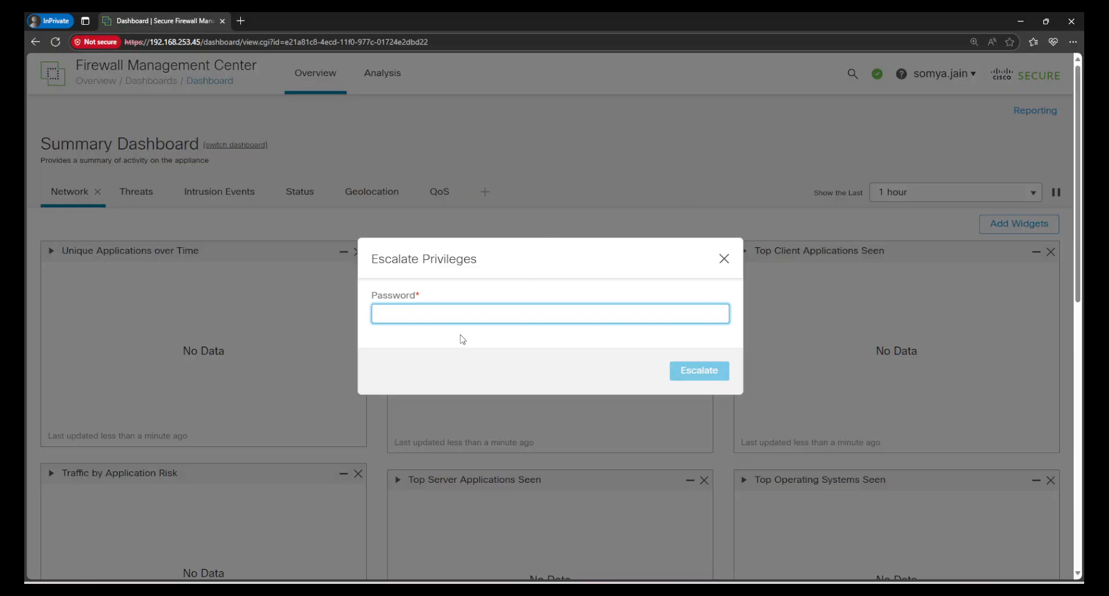
pyautogui.write('*')
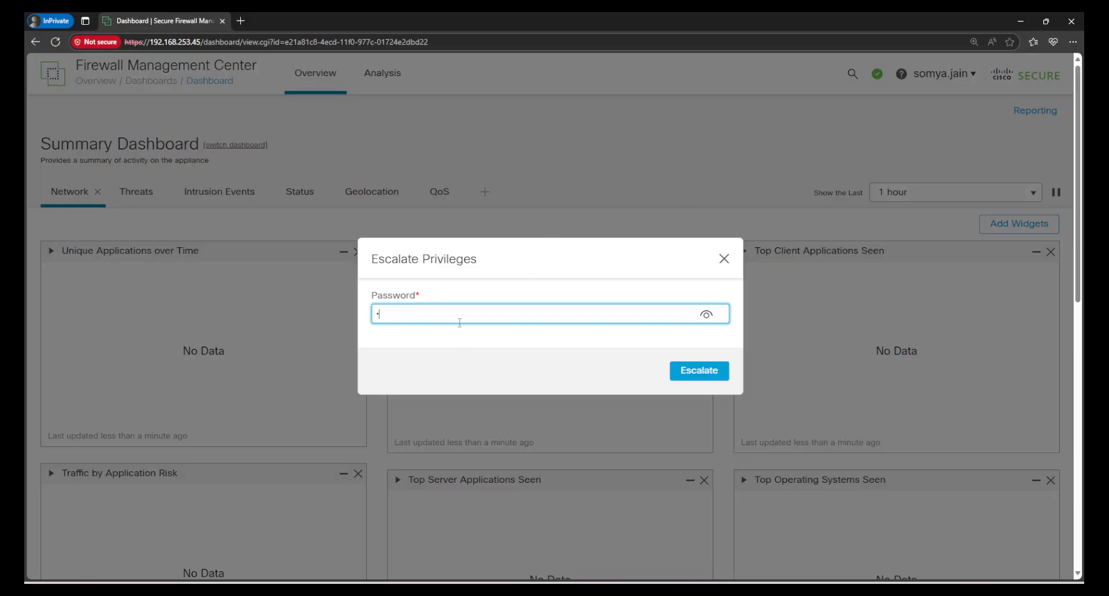
pyautogui.write('**')
pyautogui.press('Return')
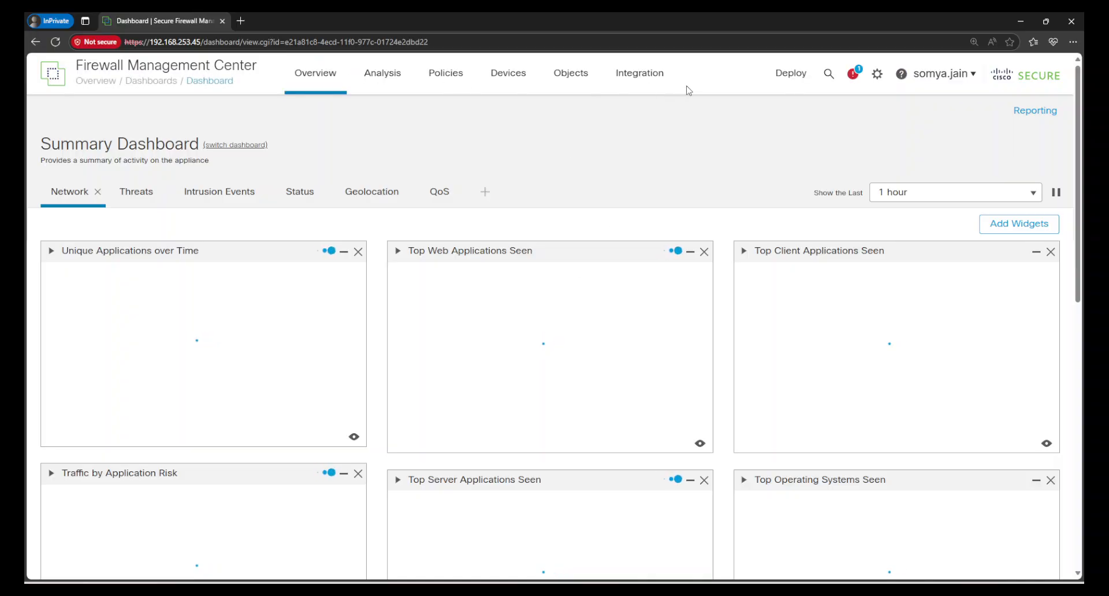
pyautogui.scroll(-5, 649, 282)
pyautogui.scroll(-4, 653, 289)
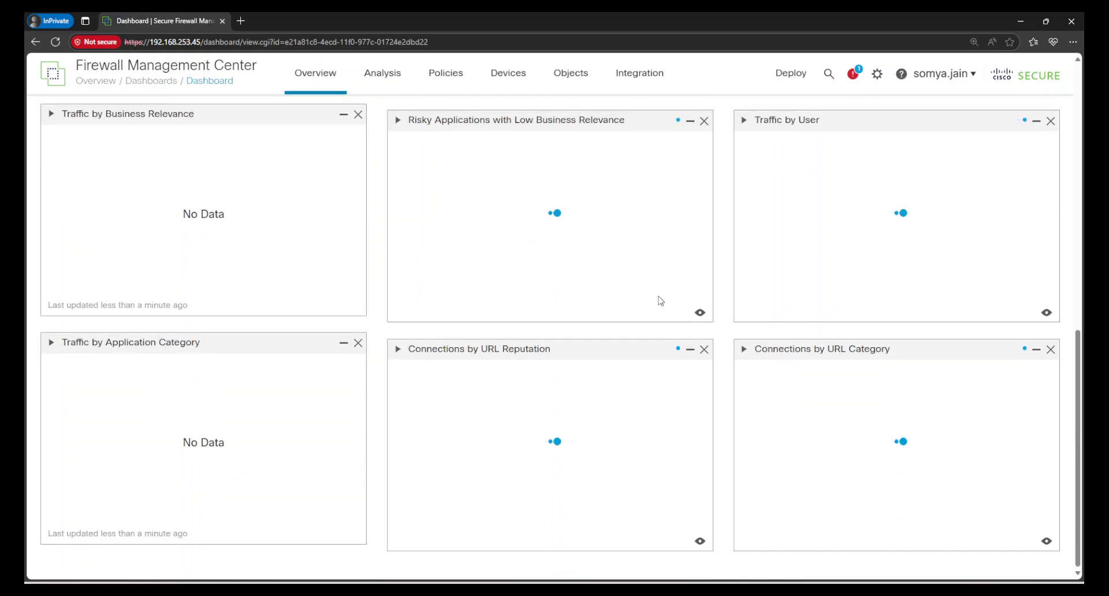
pyautogui.scroll(10, 663, 299)
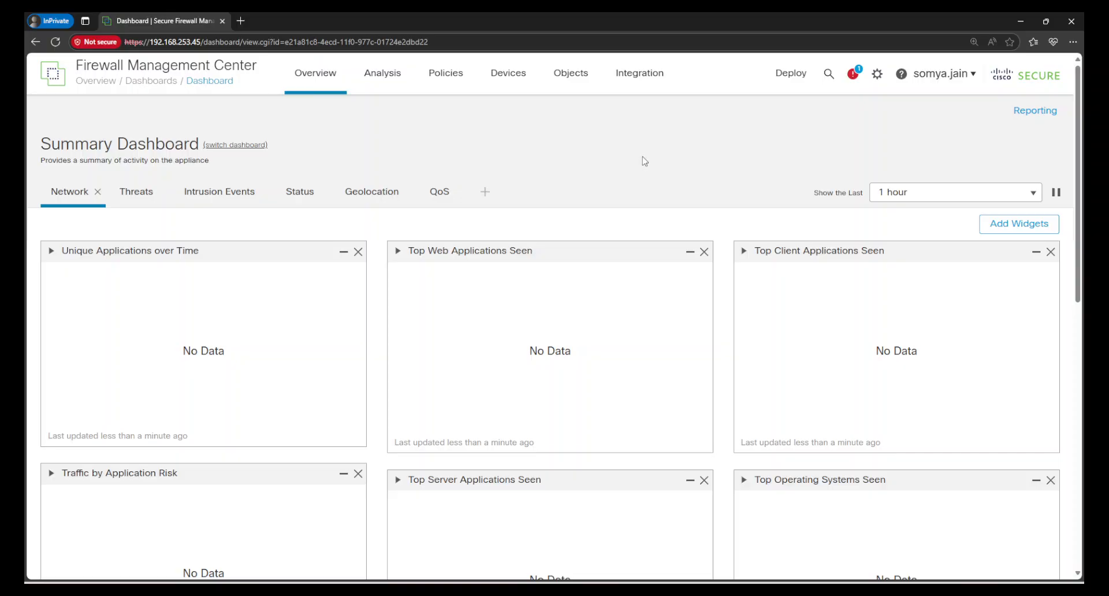
# Check the newly available navigation menus, then log the analyst out and confirm.
pyautogui.click(944, 79)
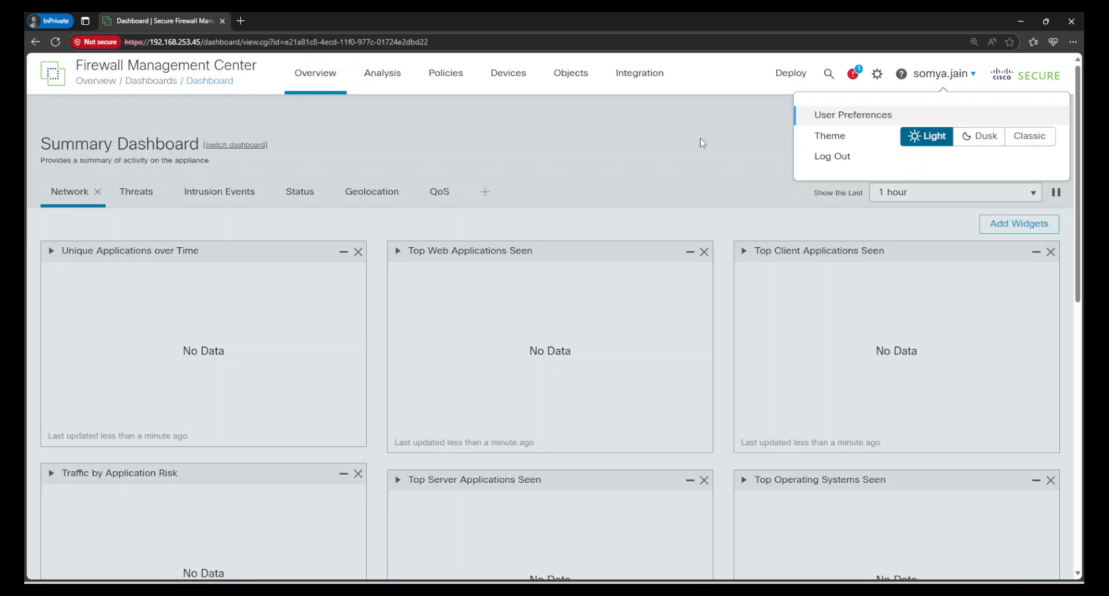
pyautogui.scroll(-8, 687, 141)
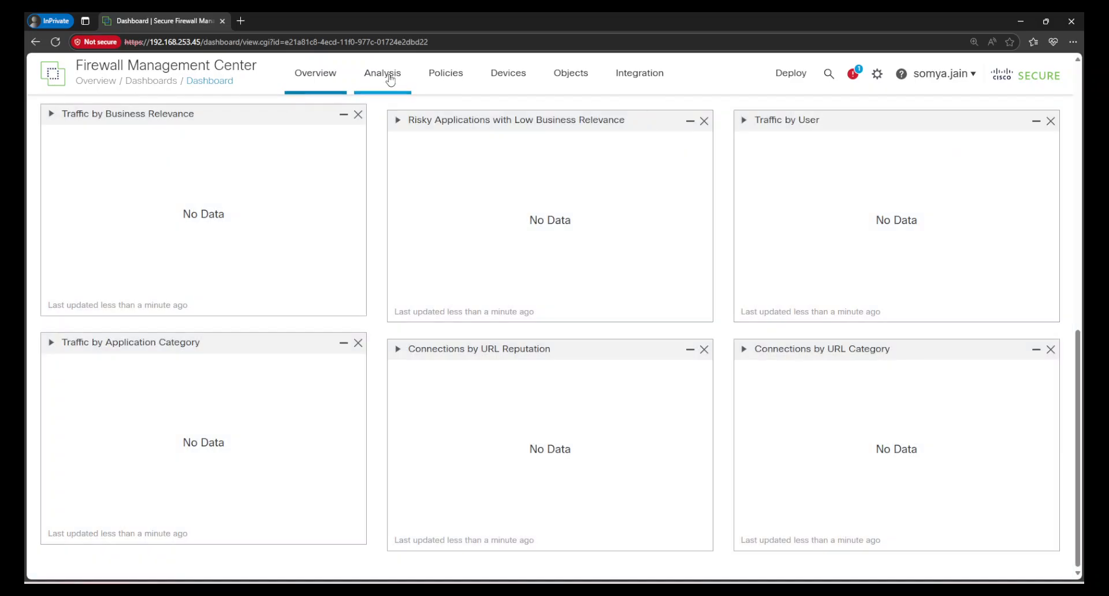
pyautogui.moveTo(391, 80)
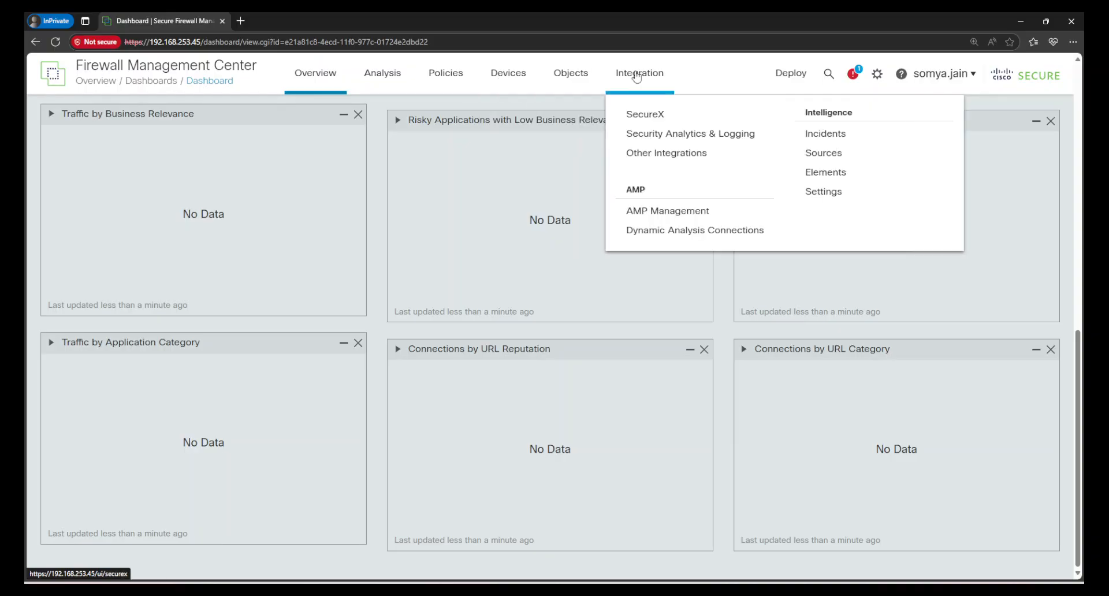
pyautogui.moveTo(578, 85)
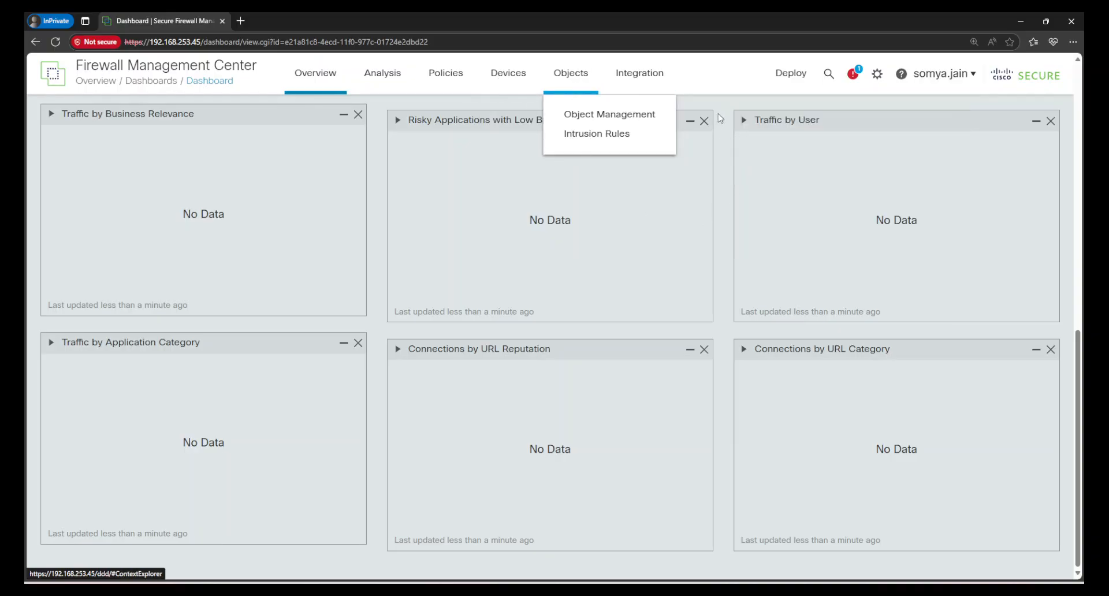
pyautogui.scroll(10, 736, 189)
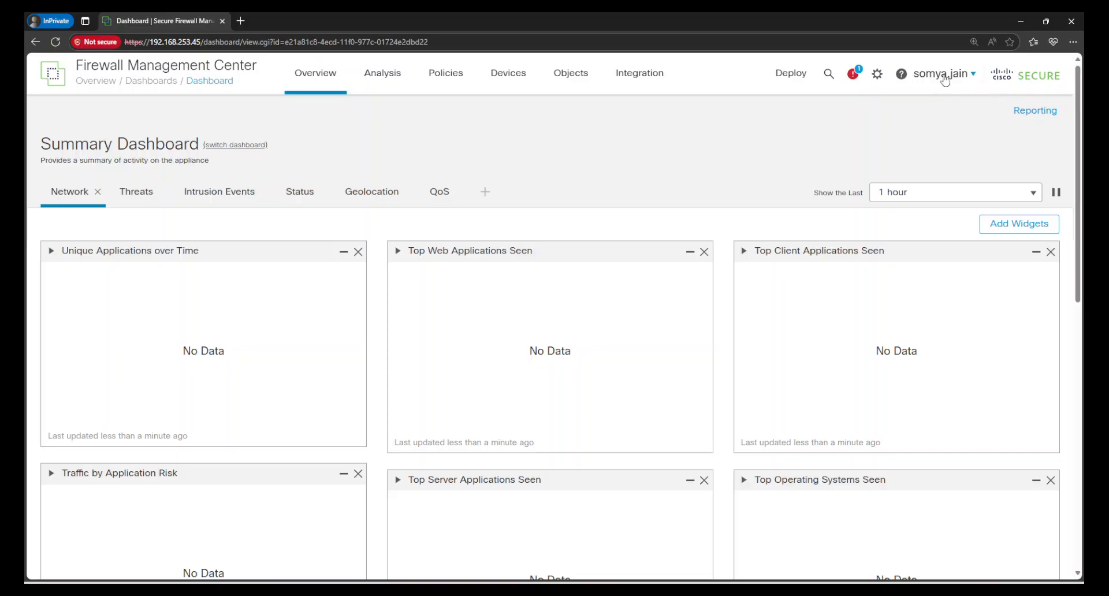
pyautogui.moveTo(943, 78)
pyautogui.click(859, 166)
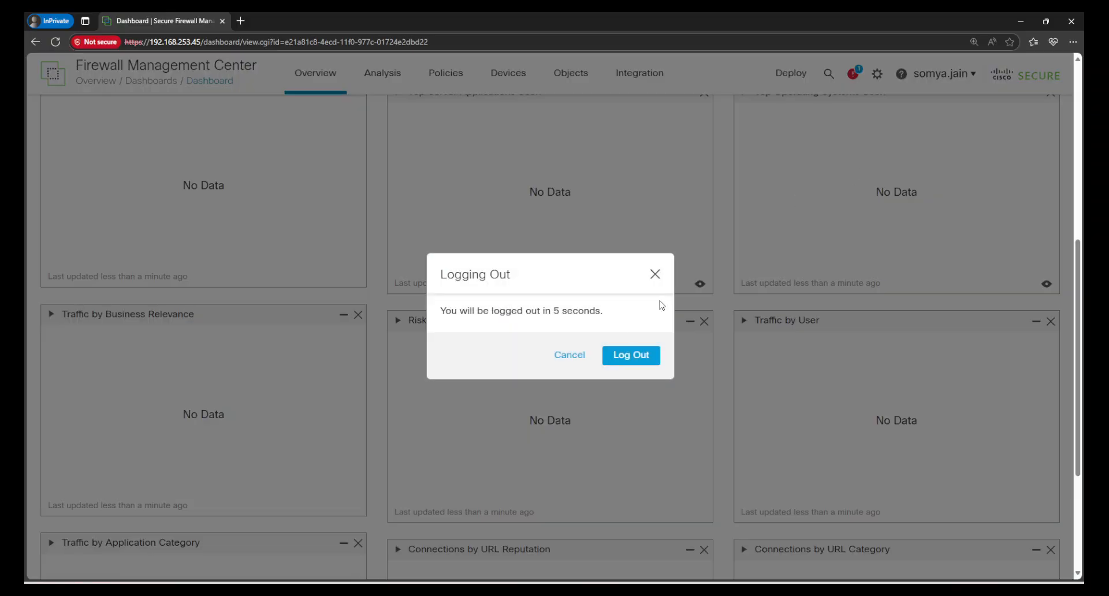
pyautogui.click(609, 357)
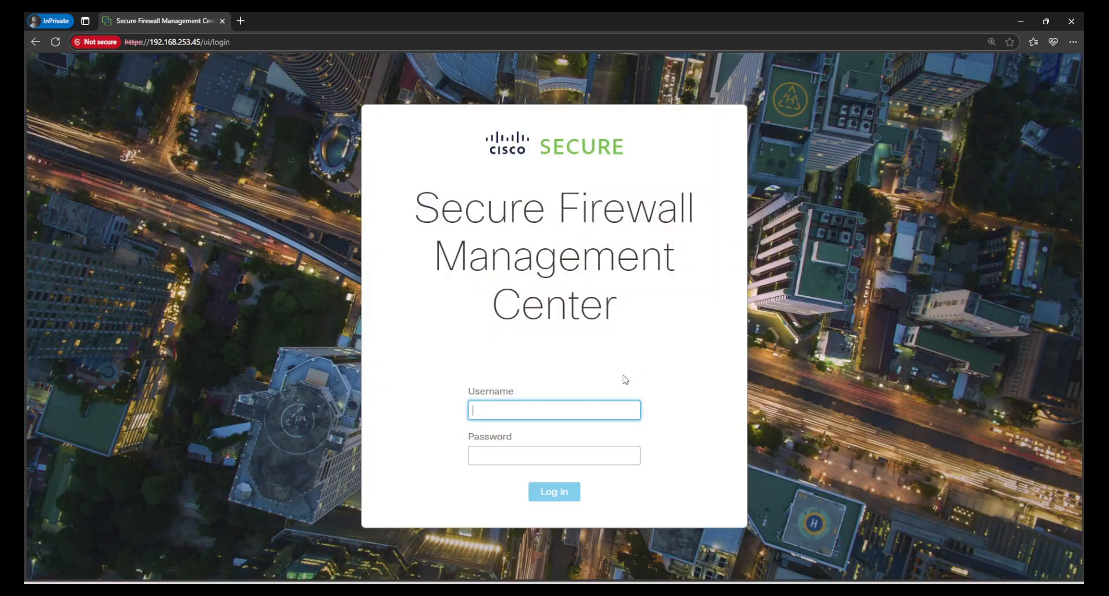
# Close the private window, review Cyber Security Analyst under User Roles, then return to Users.
pyautogui.click(1071, 21)
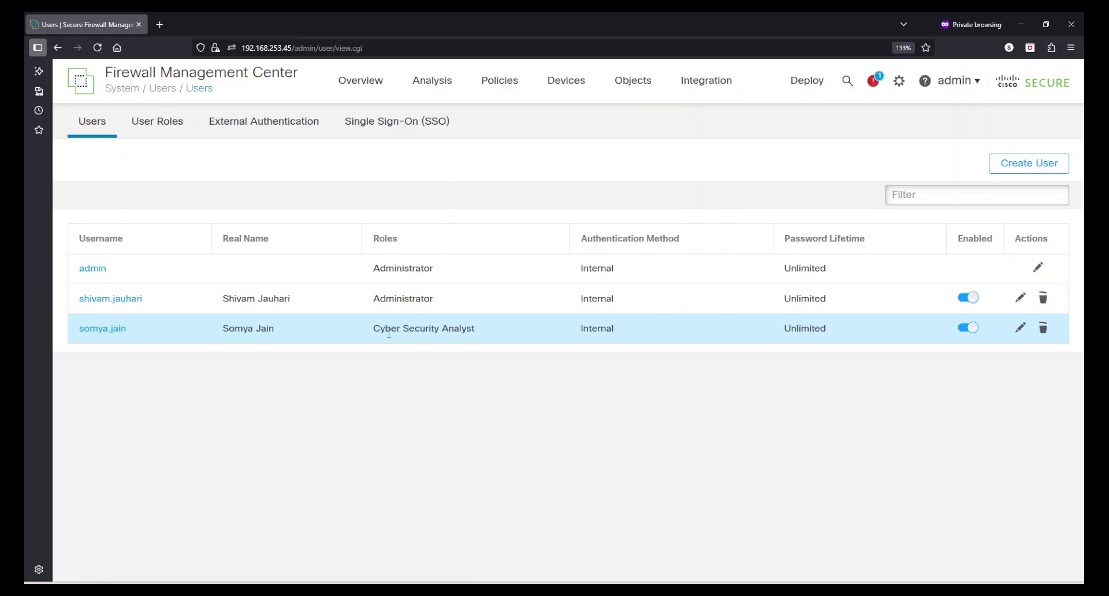
pyautogui.click(157, 122)
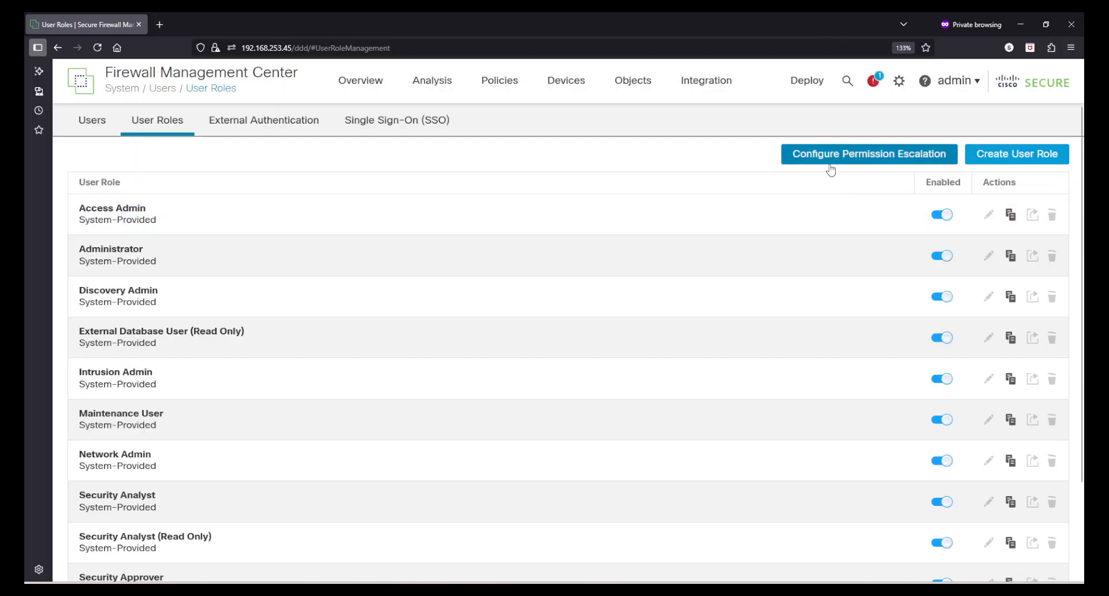
pyautogui.scroll(-2, 736, 364)
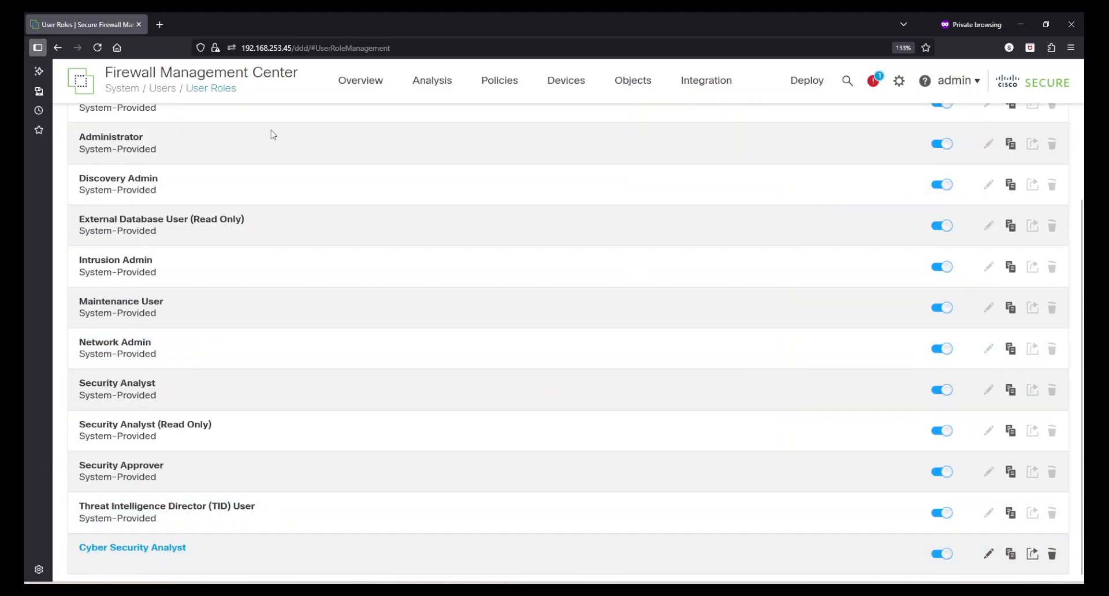
pyautogui.scroll(2, 404, 212)
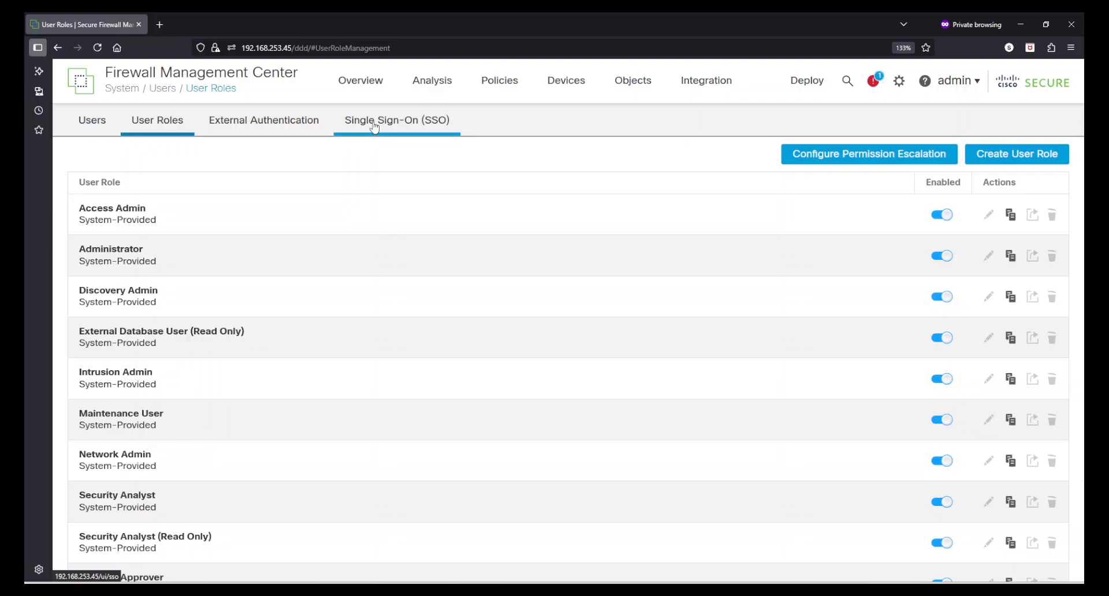
pyautogui.click(93, 122)
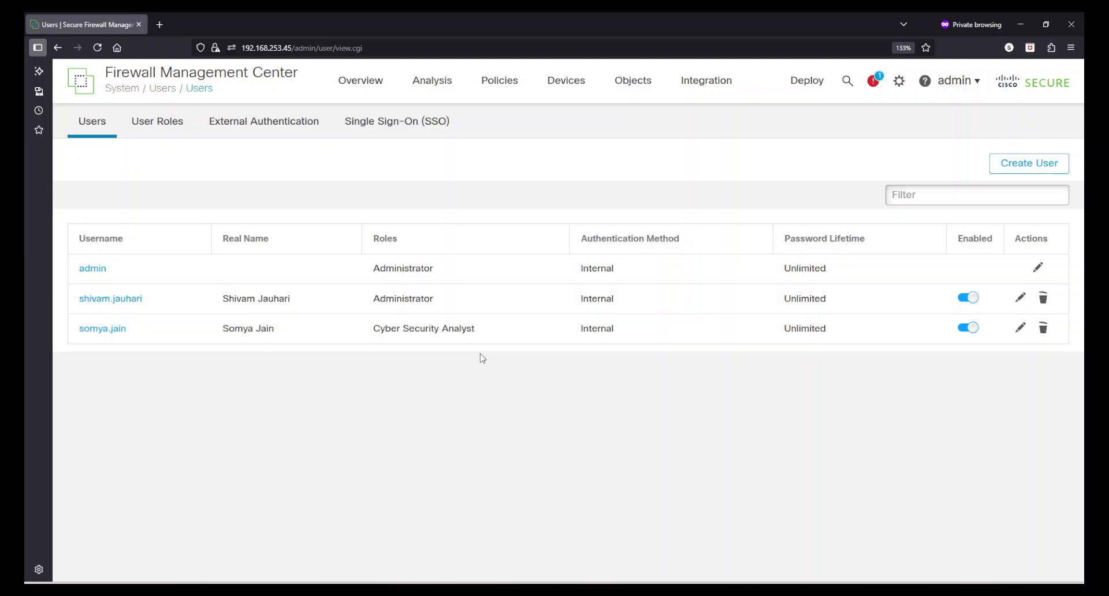
# Start a new LDAP external authentication object and inspect its fields and Group Controlled Access Roles.
pyautogui.click(261, 122)
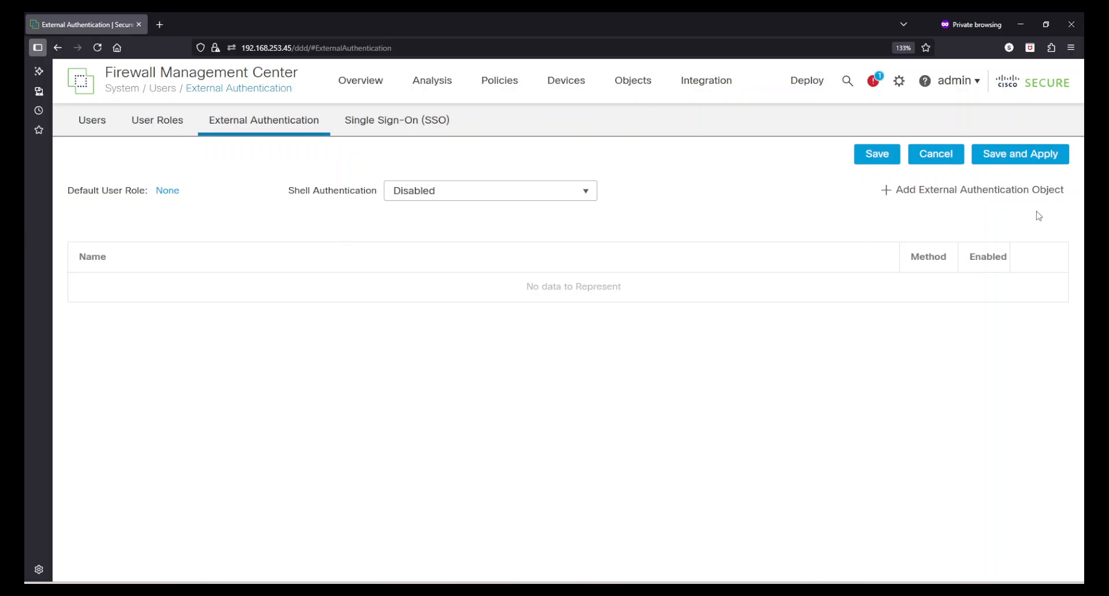
pyautogui.click(1014, 195)
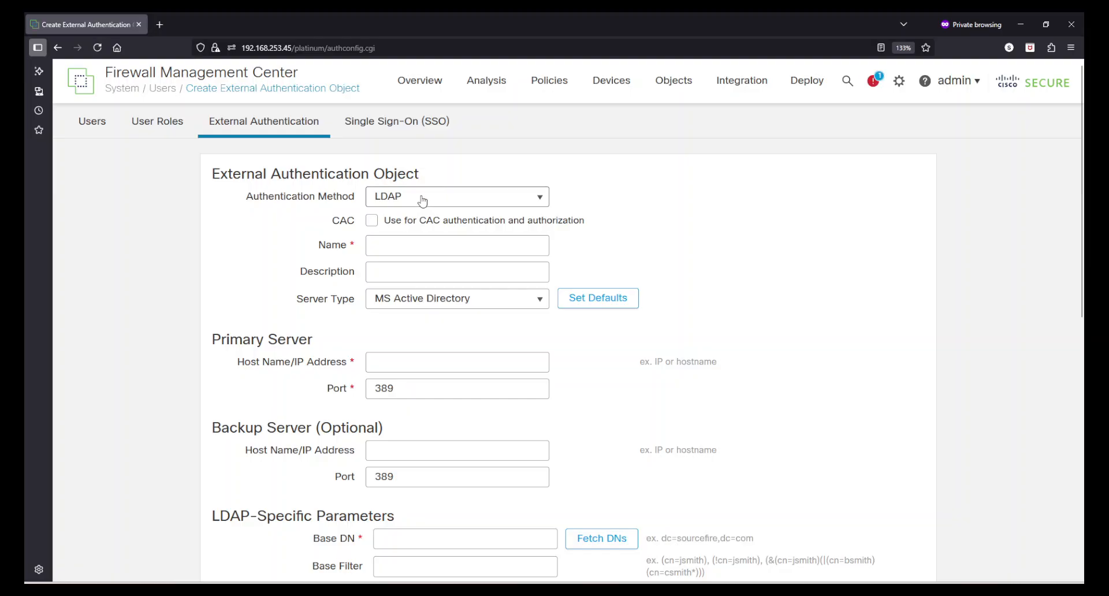
pyautogui.click(422, 200)
pyautogui.click(657, 255)
pyautogui.click(442, 245)
pyautogui.click(420, 272)
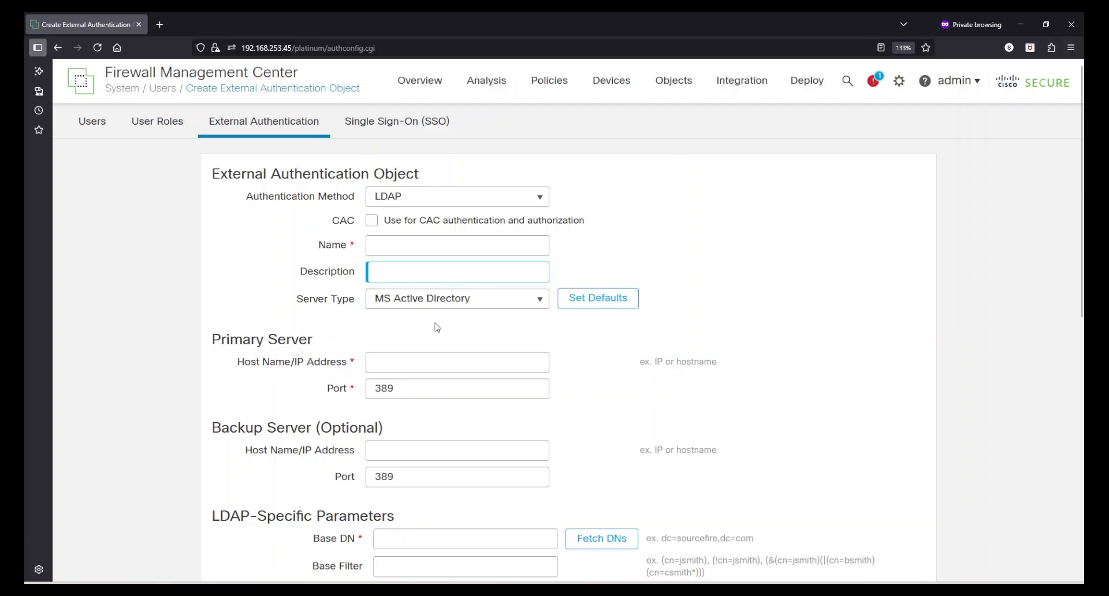
pyautogui.scroll(-5, 439, 325)
pyautogui.scroll(-3, 444, 329)
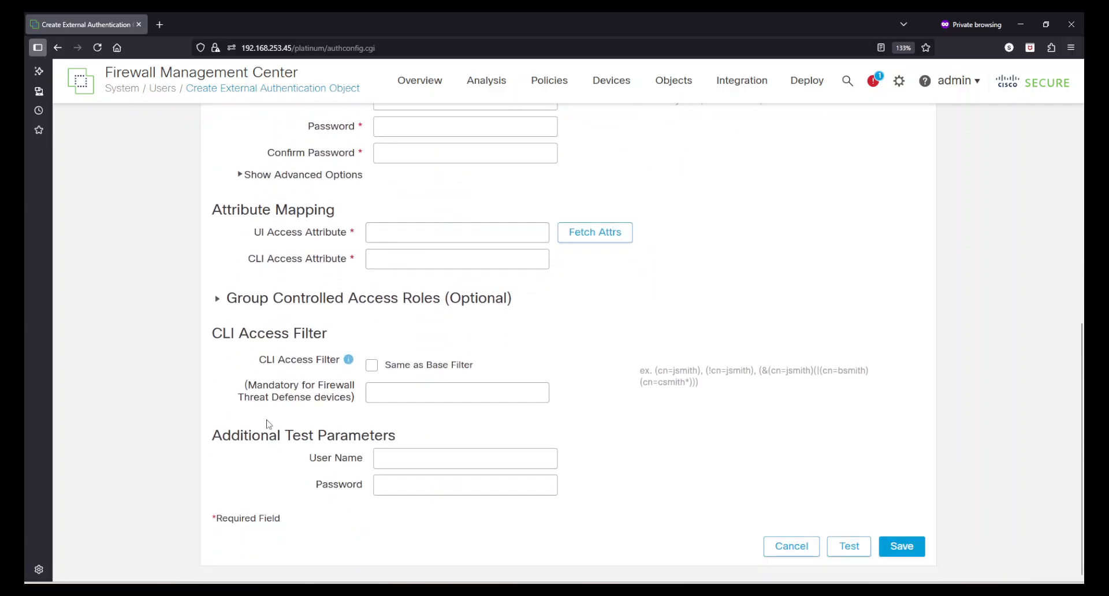
pyautogui.click(218, 299)
pyautogui.scroll(-8, 660, 455)
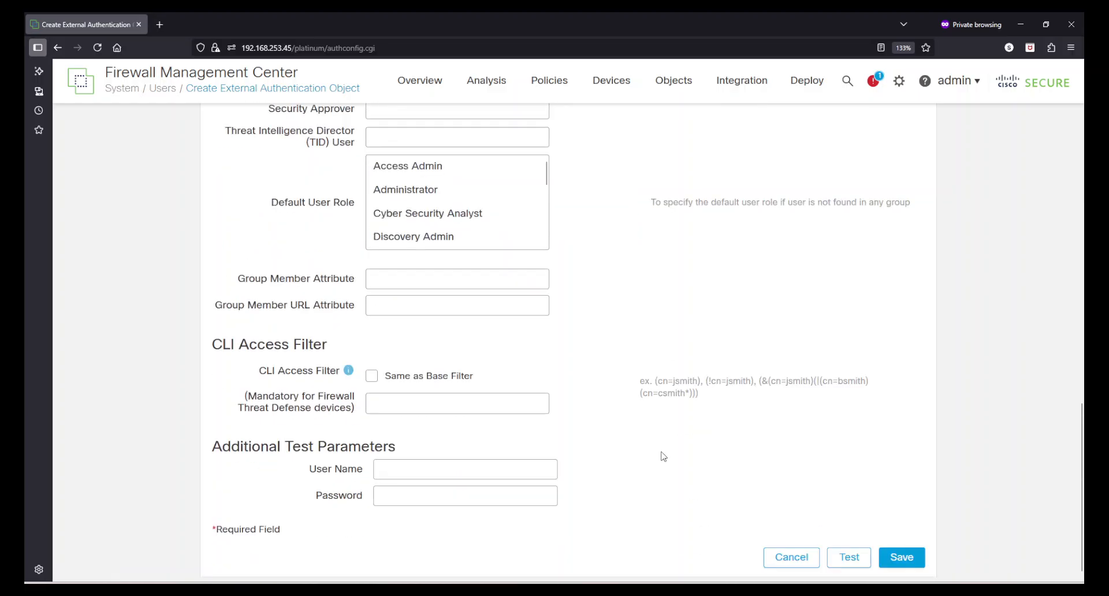
pyautogui.scroll(8, 412, 285)
pyautogui.click(219, 301)
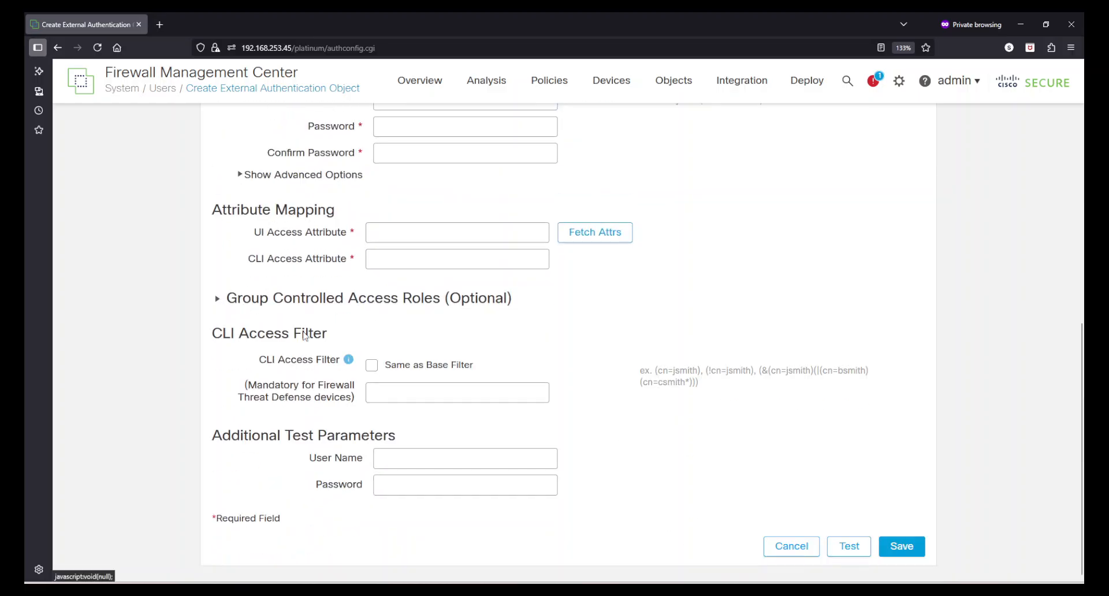
pyautogui.scroll(8, 772, 349)
# Switch the method to RADIUS, cancel the object, and go to Users then User Roles.
pyautogui.click(378, 195)
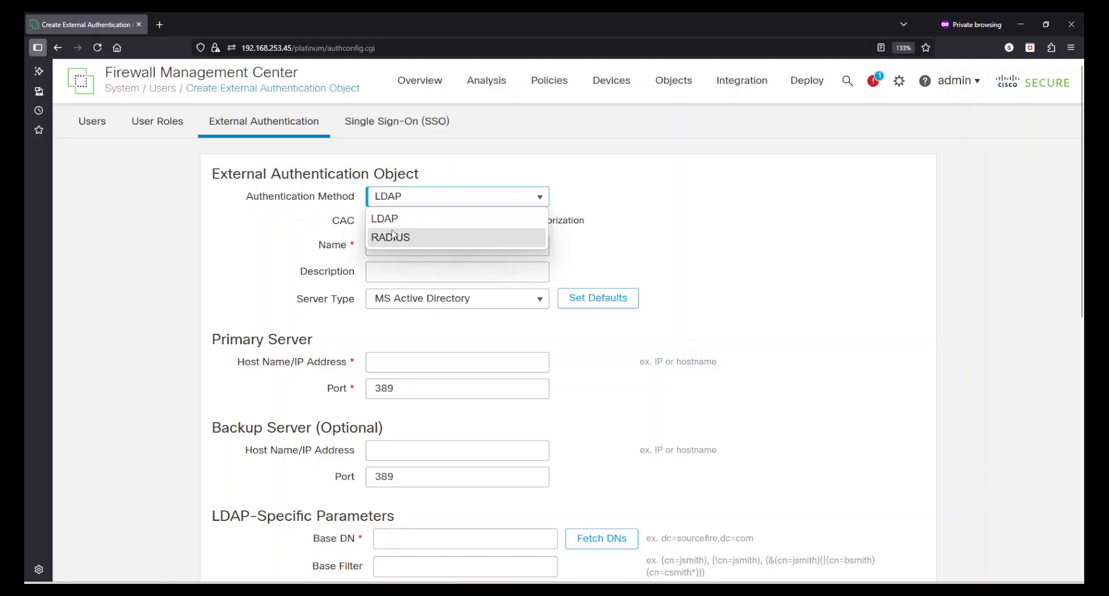
pyautogui.click(400, 243)
pyautogui.scroll(-12, 417, 289)
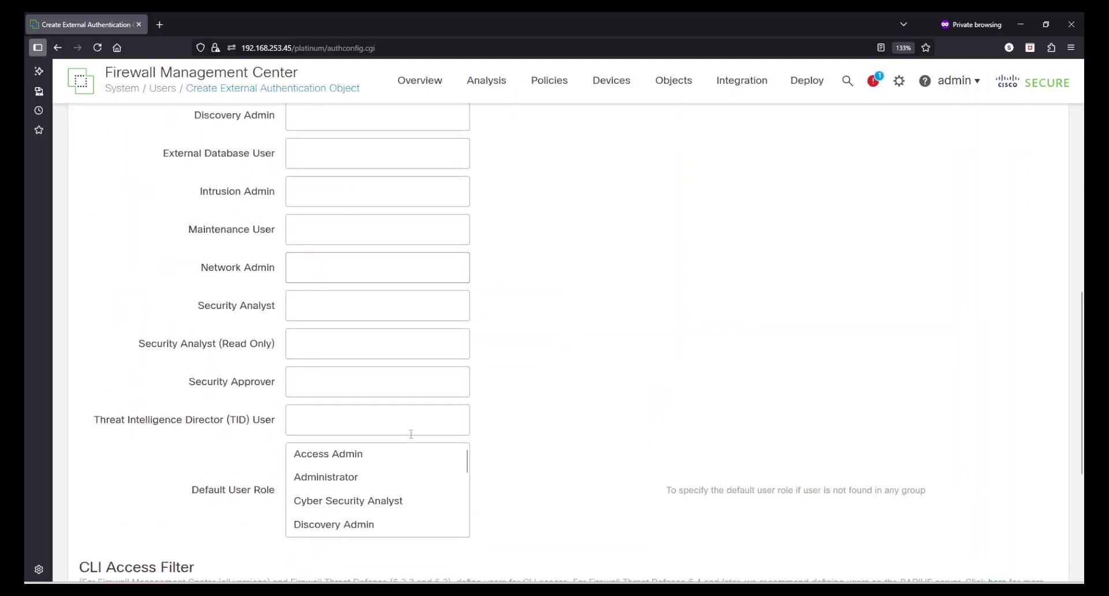
pyautogui.scroll(12, 409, 430)
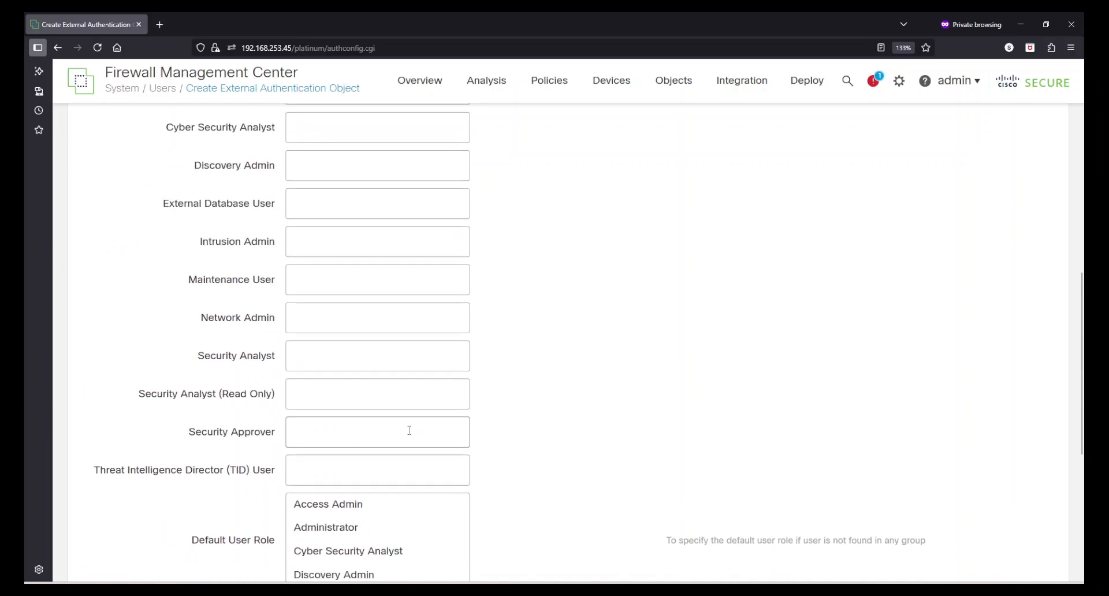
pyautogui.scroll(-12, 617, 349)
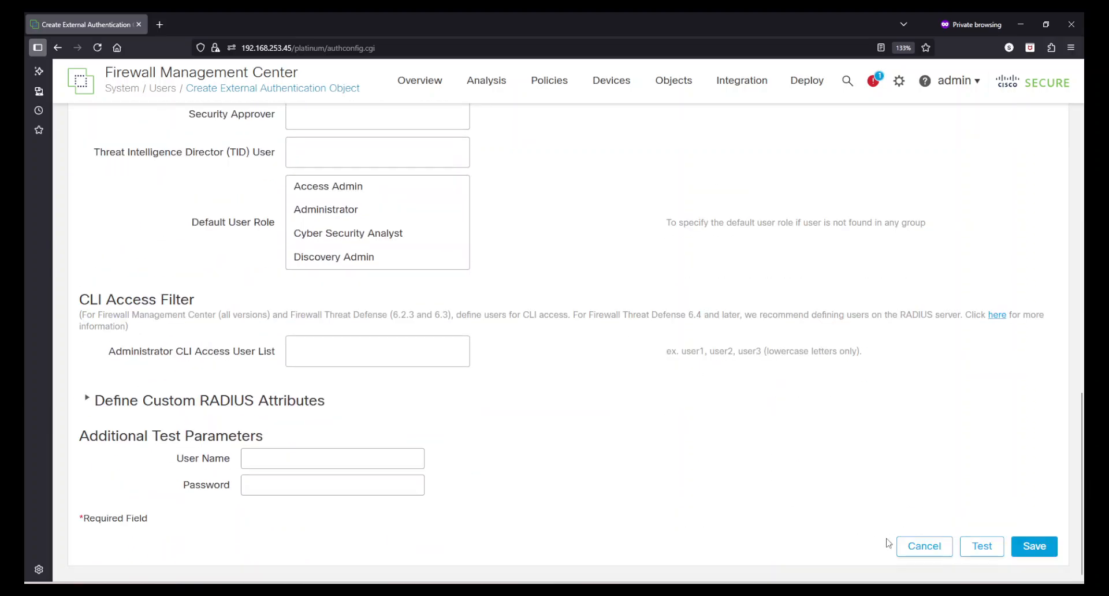
pyautogui.click(924, 548)
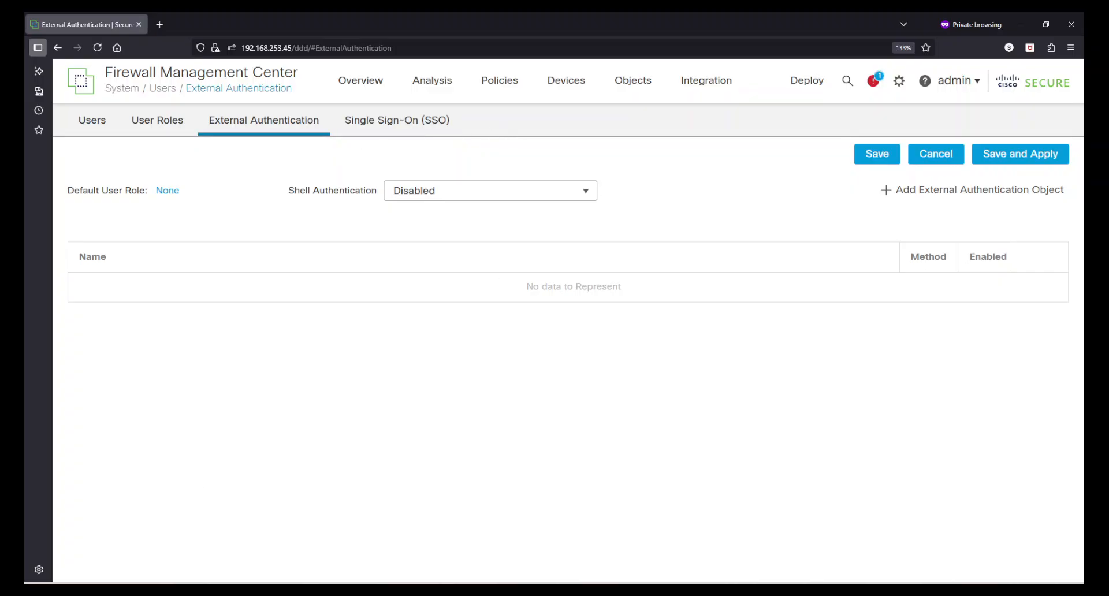
pyautogui.click(96, 128)
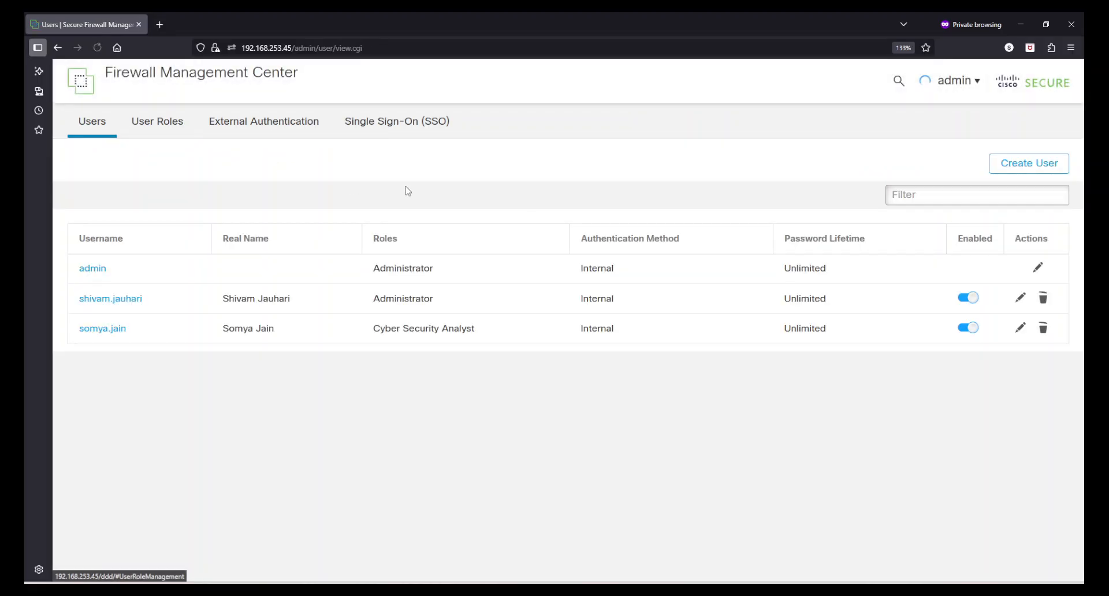
pyautogui.click(134, 136)
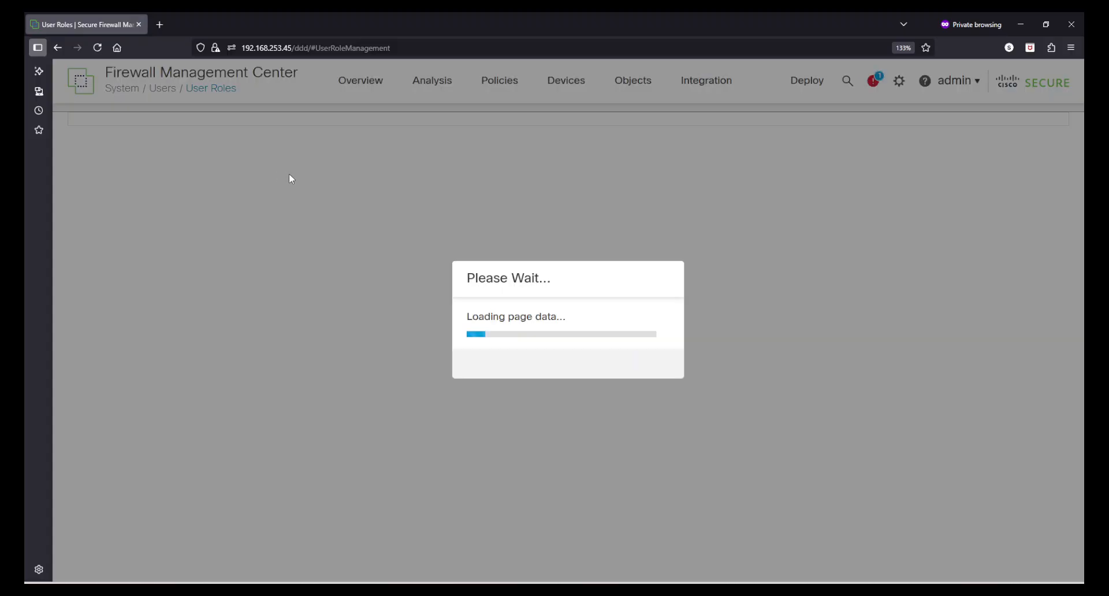